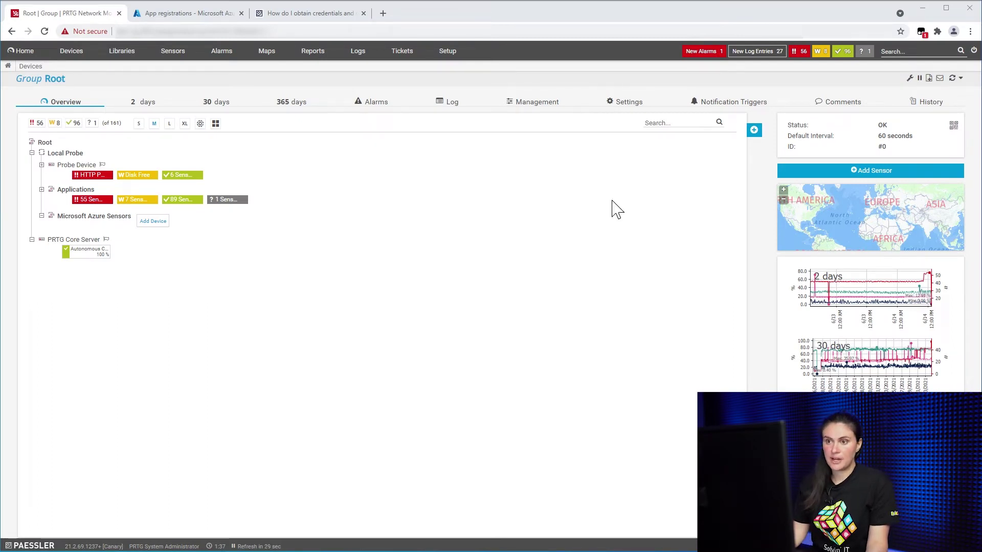
Add a device named 'Azure Storage Account' with address 'localhost' to the Microsoft Azure Sensors group.
left_click(163, 225)
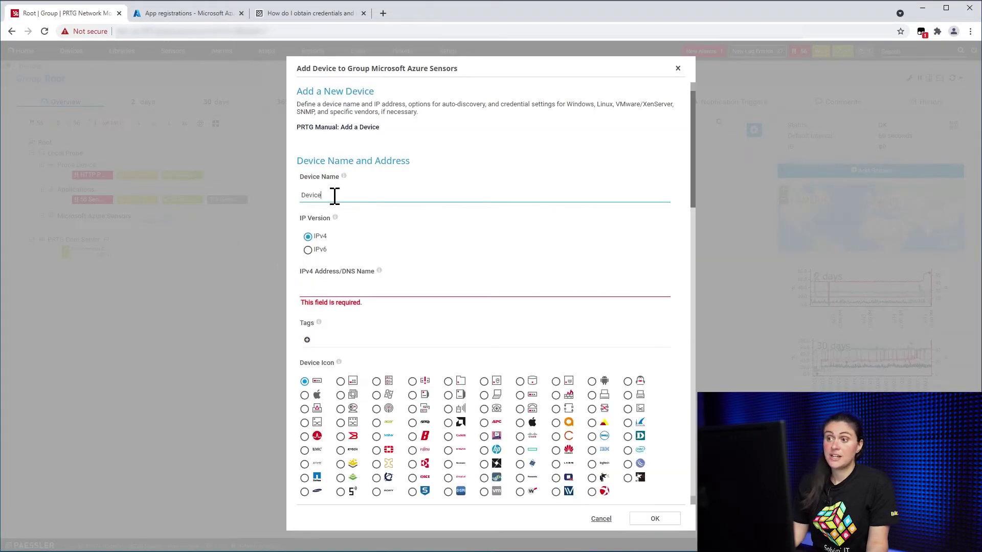
left_click_drag(328, 196, 301, 195)
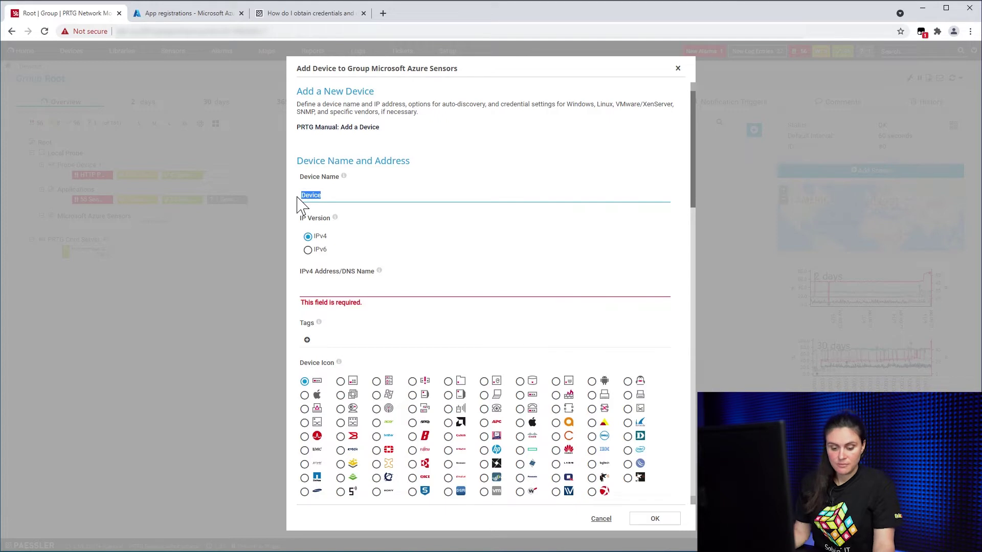
type("Azure Storage Ac")
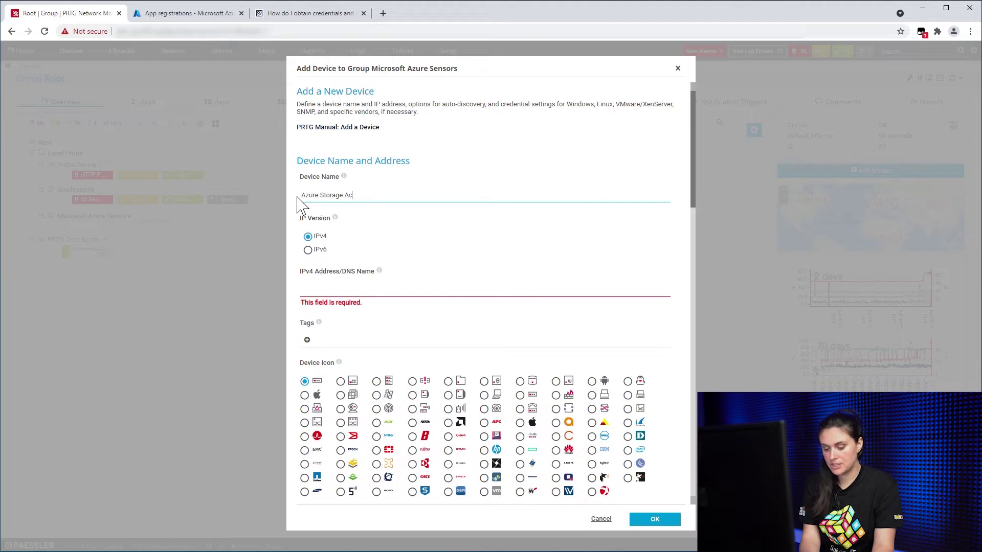
type("nt")
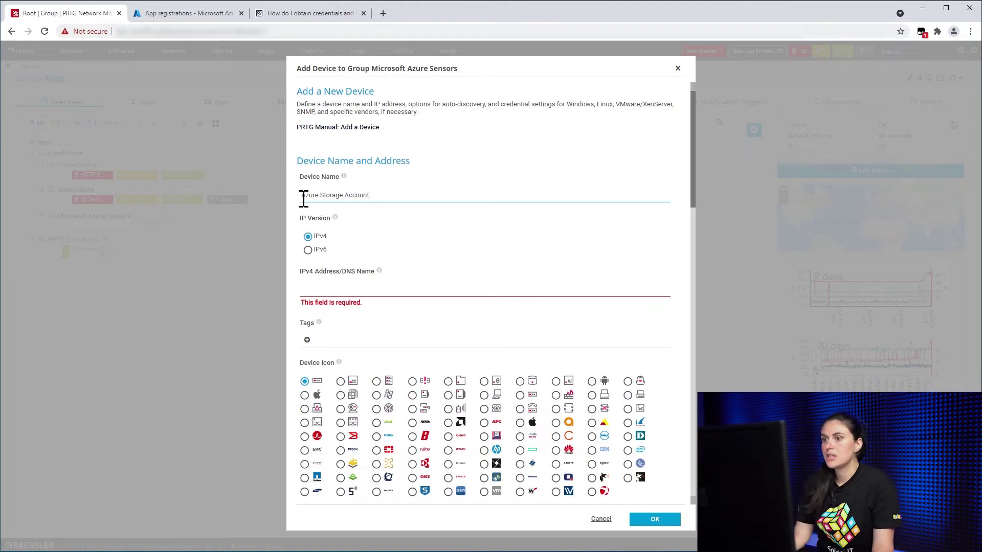
left_click(324, 286)
type("O")
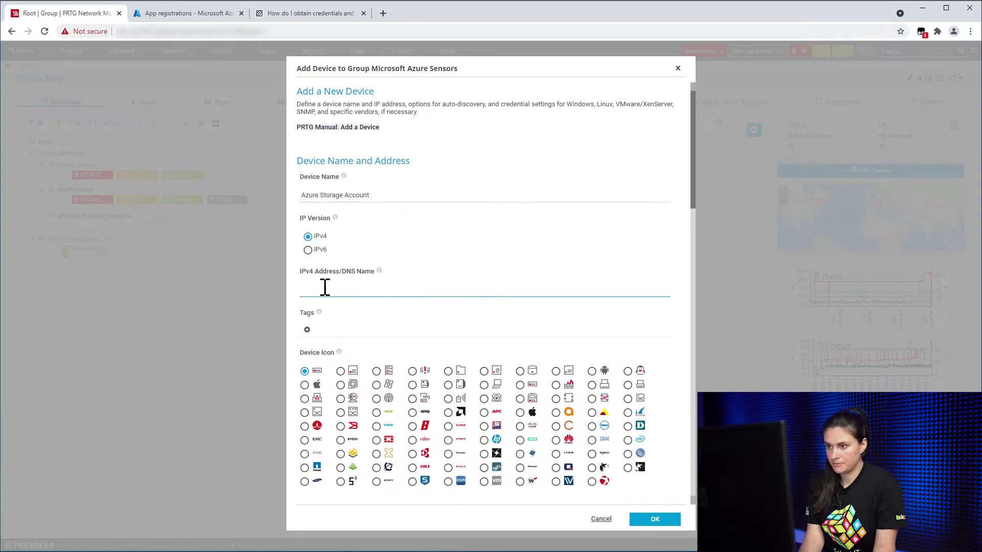
type("localhost")
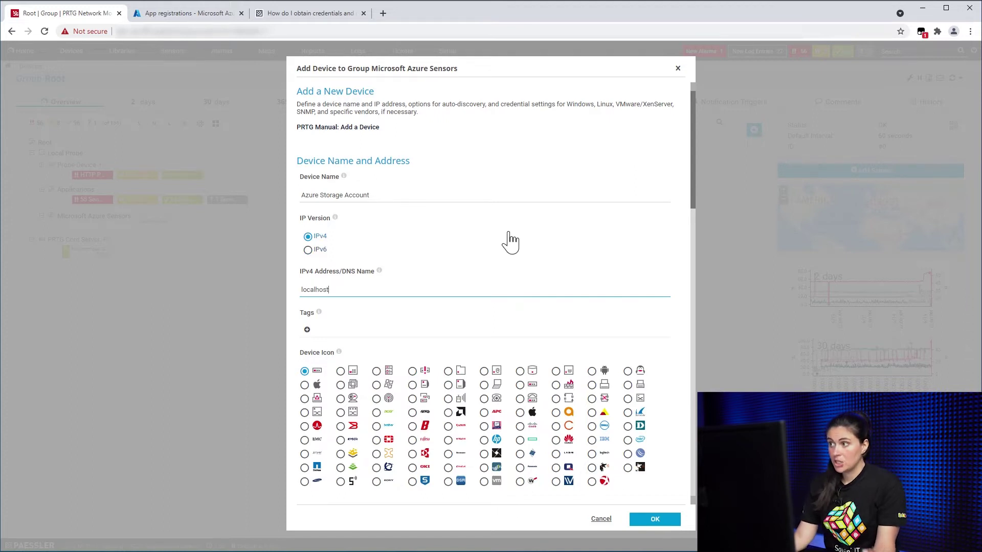
Turn off Microsoft Azure credential inheritance to reveal the Tenant, Client, Secret and Subscription fields.
scroll(508, 231, "down", 1)
scroll(511, 248, "down", 2)
scroll(510, 278, "down", 5)
scroll(506, 286, "down", 4)
scroll(489, 340, "down", 2)
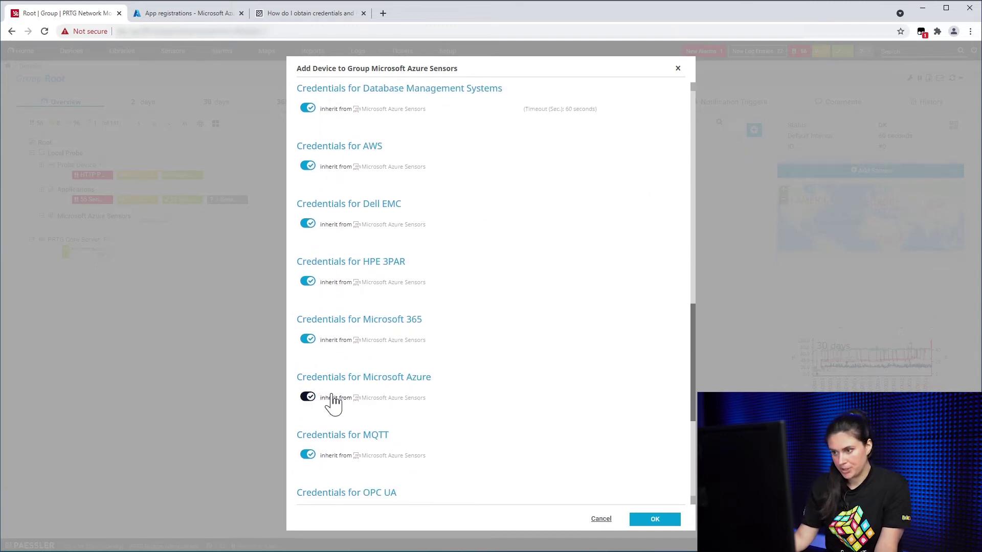
left_click(309, 398)
scroll(458, 394, "down", 1)
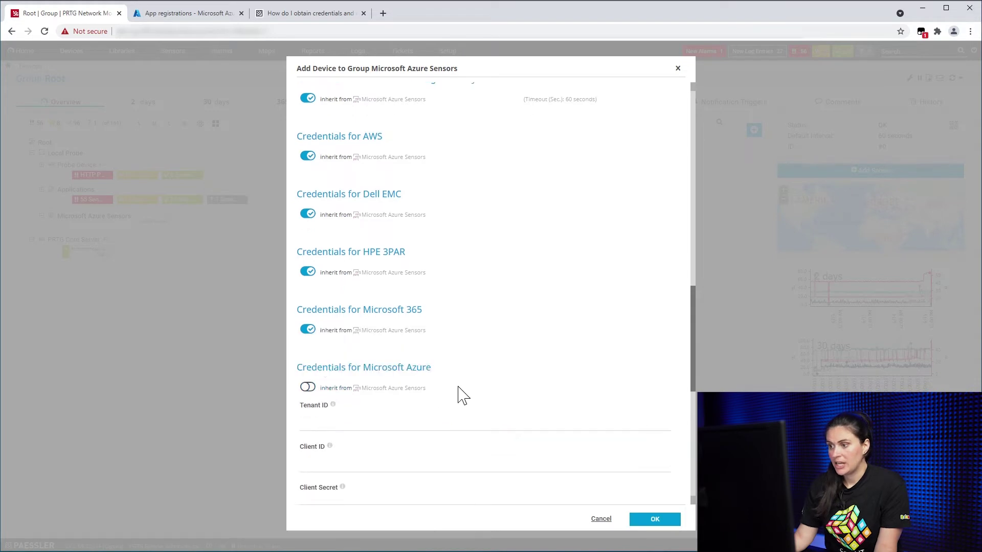
scroll(456, 394, "down", 2)
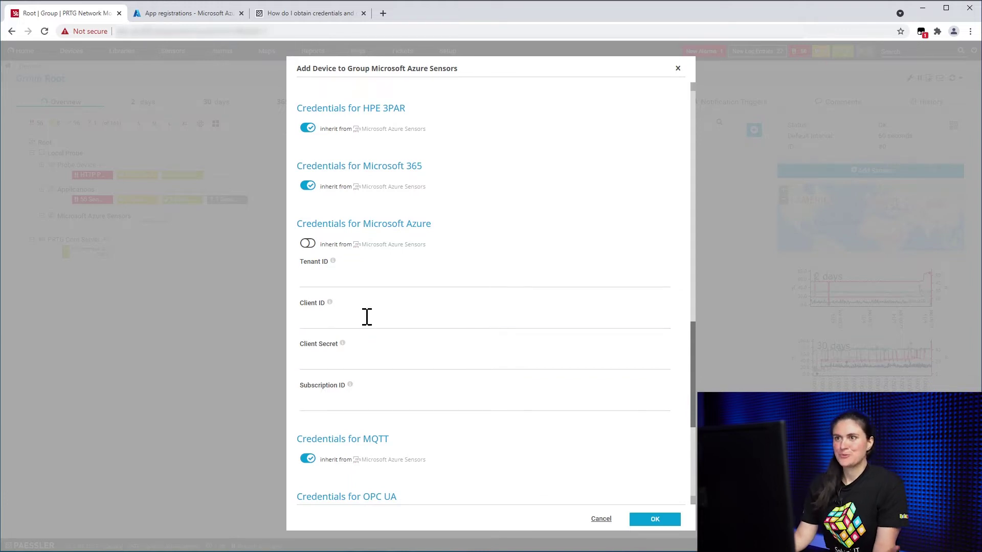
Start a new Azure app registration named 'PRTG Azure Sensors'.
left_click(200, 15)
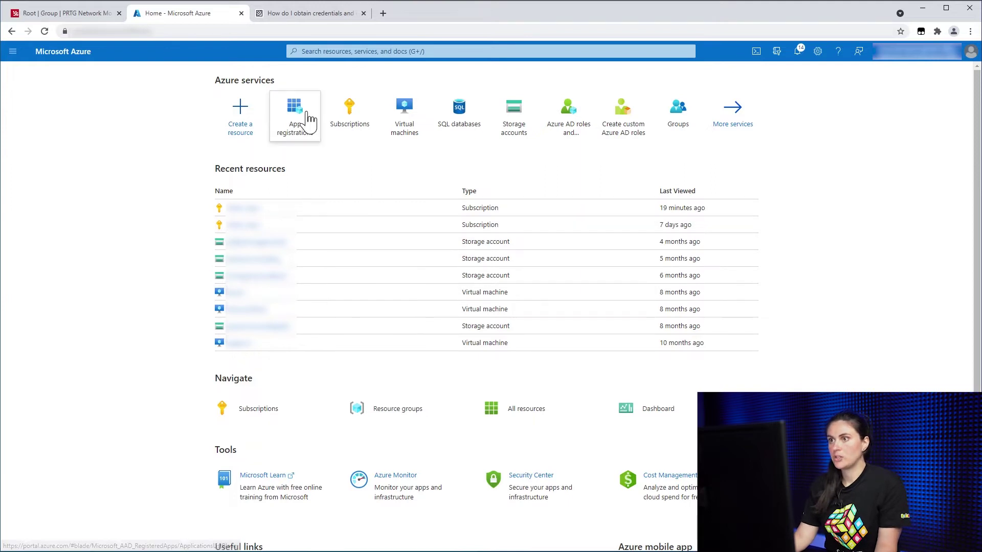
left_click(311, 123)
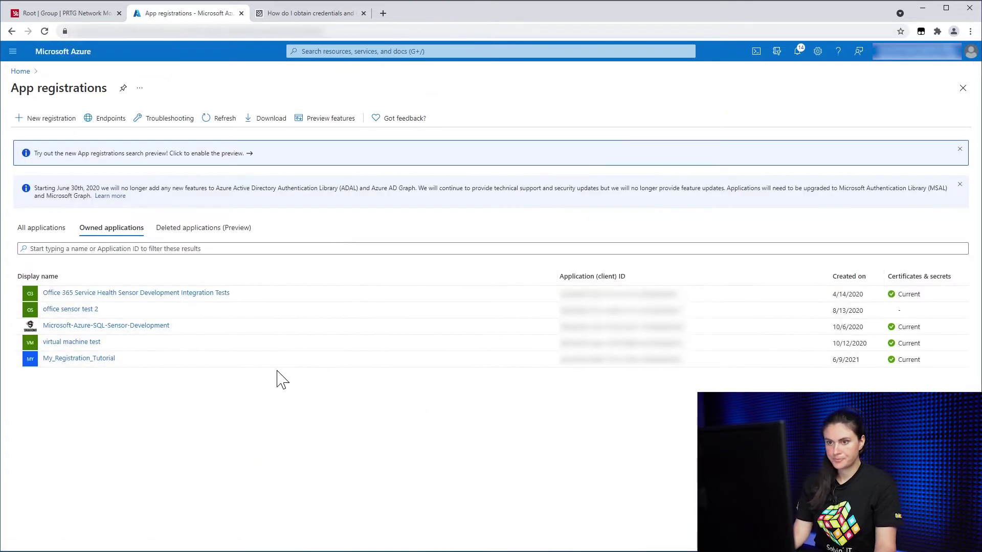
left_click(38, 121)
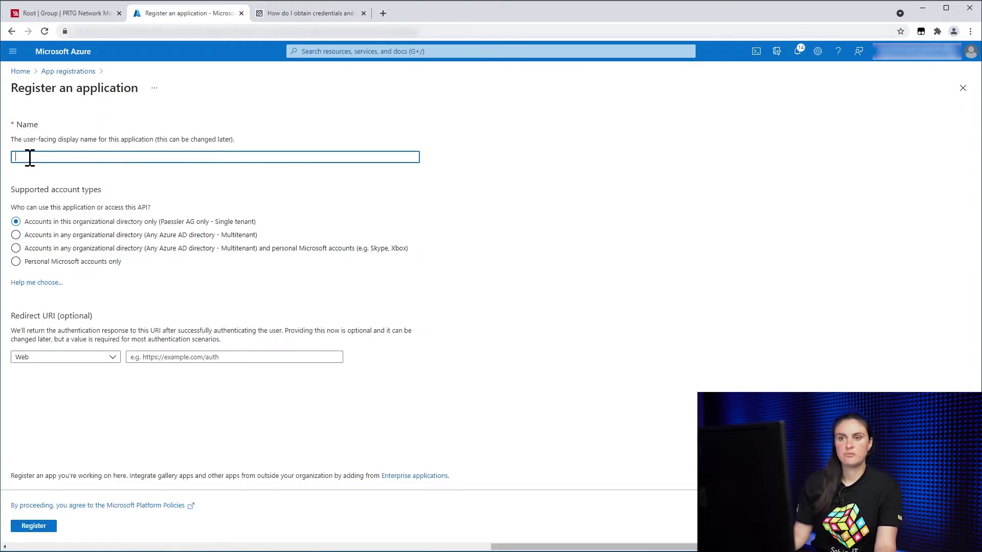
type("PRTG Azure")
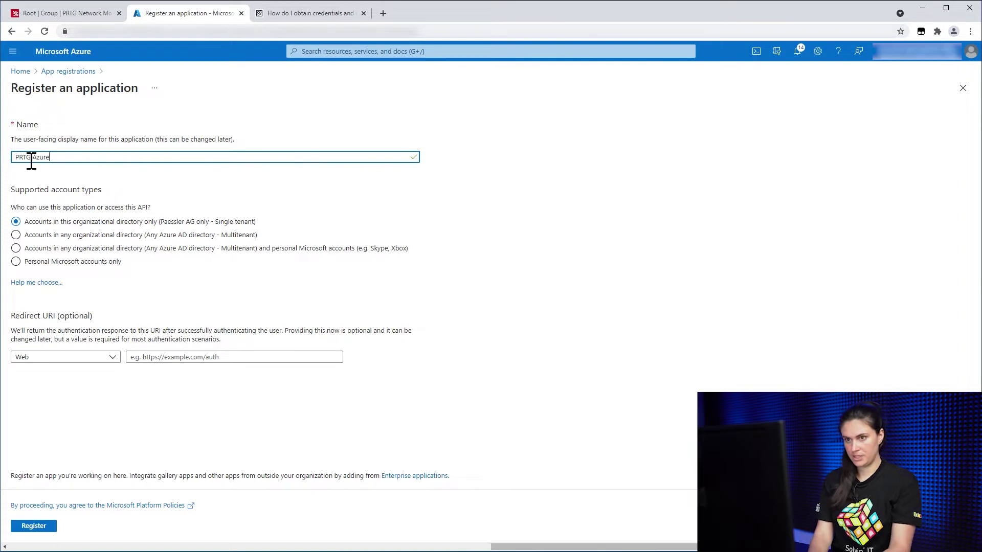
type("rs")
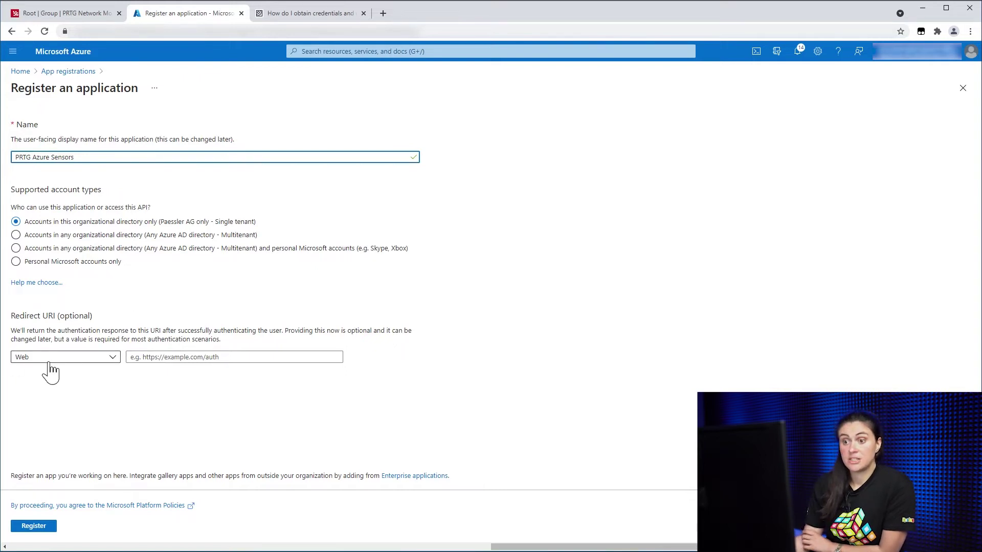
left_click(146, 358)
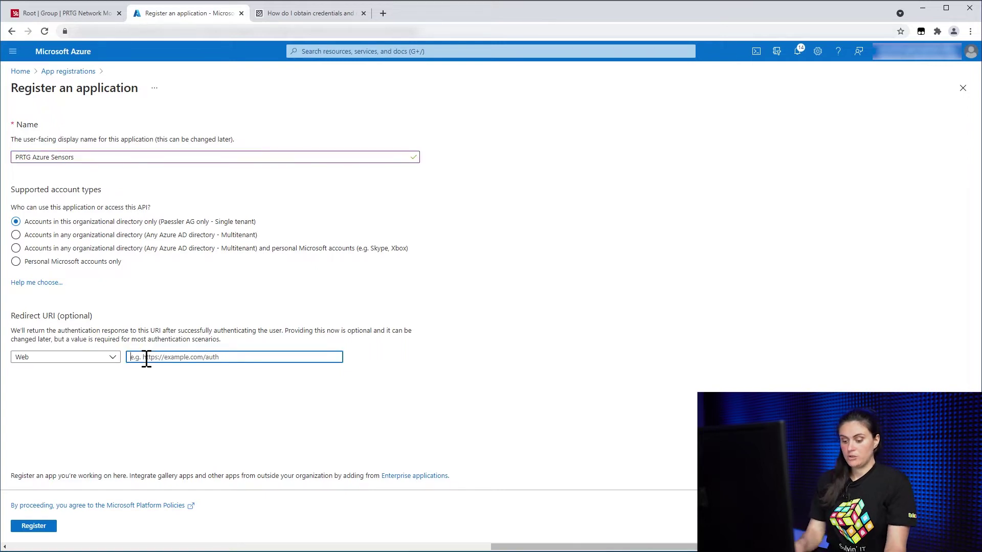
type("https")
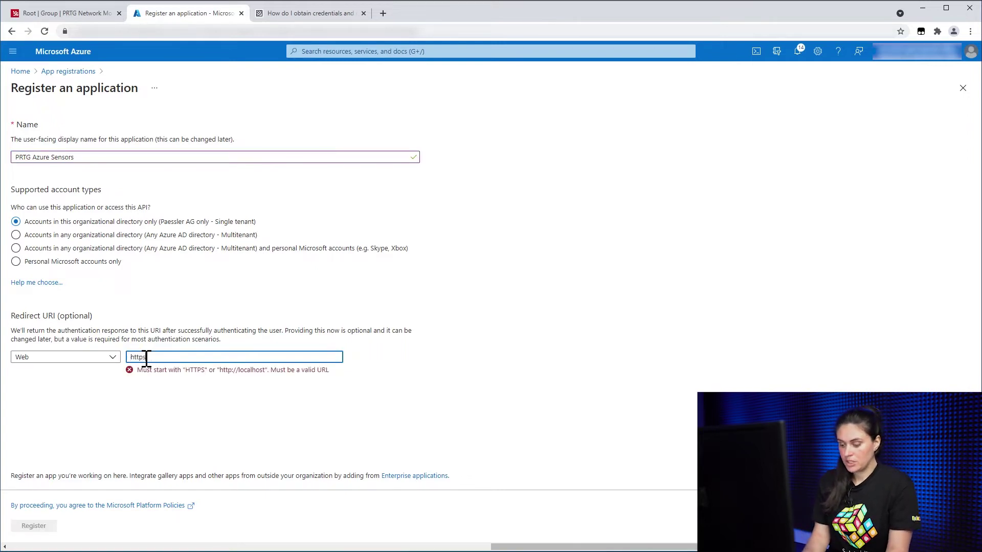
type("://")
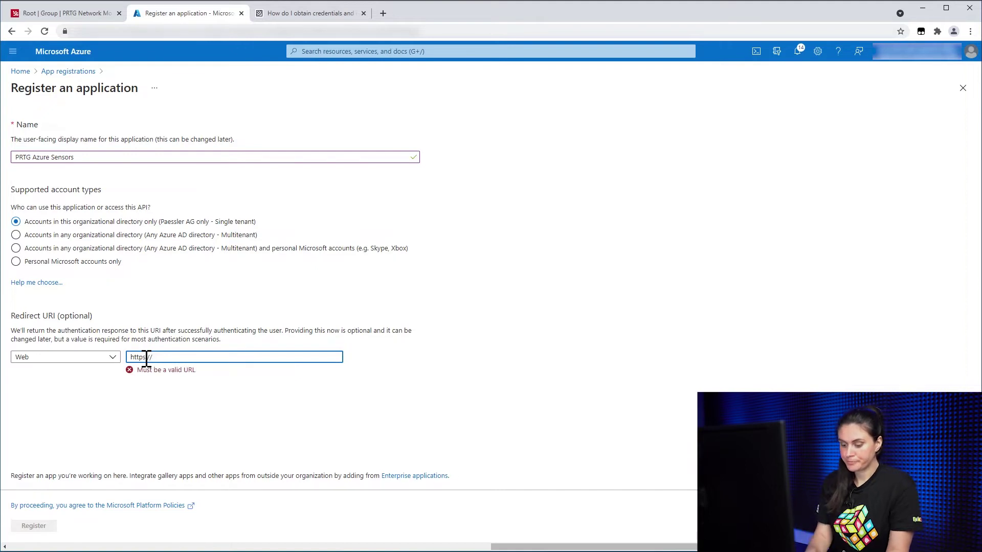
type("login.windows")
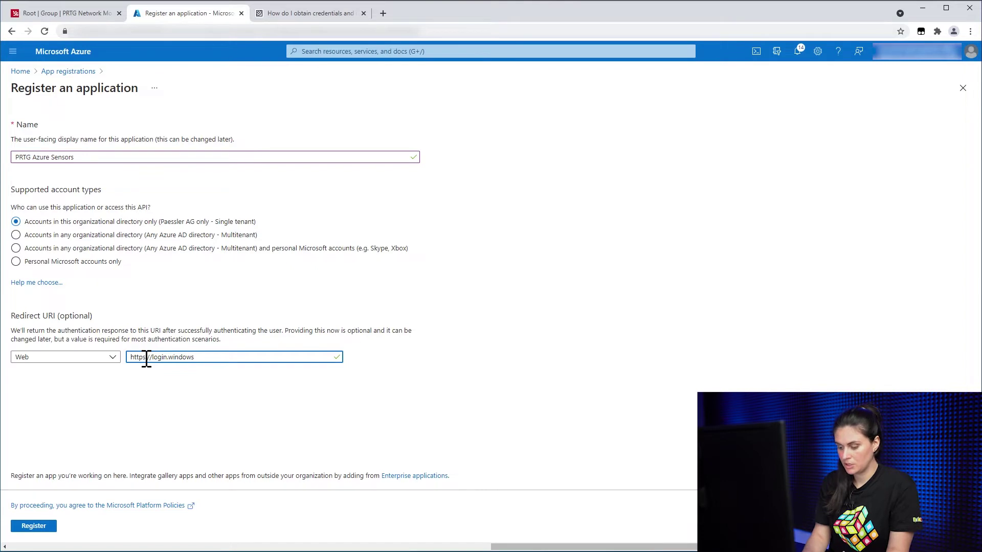
type(".net")
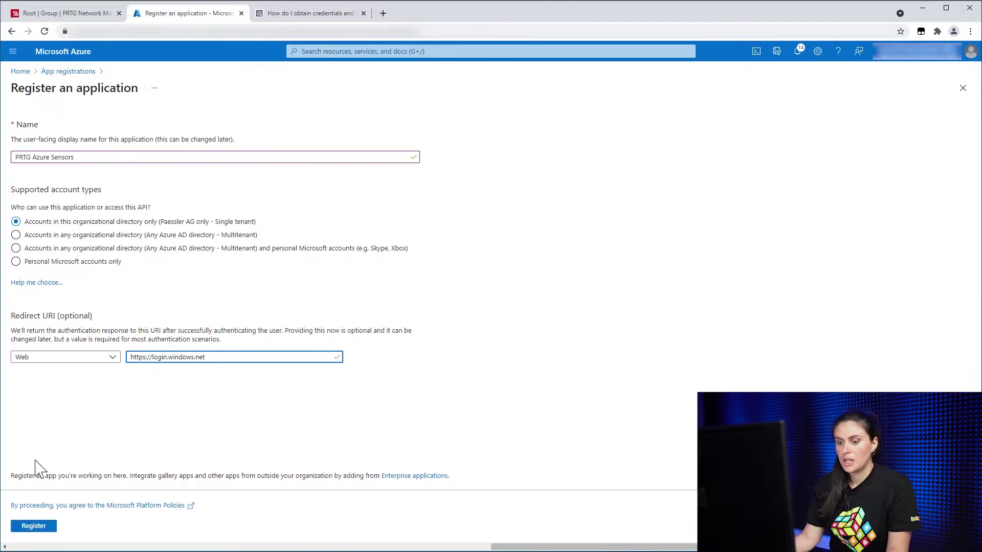
left_click(32, 527)
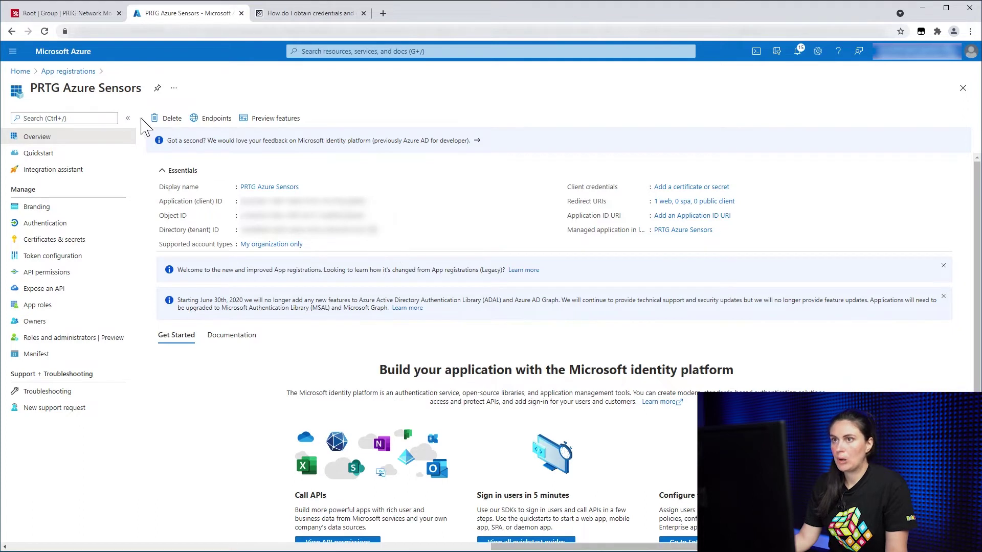
Paste the app's Directory (tenant) ID into PRTG's Tenant ID field.
left_click(84, 14)
left_click(338, 279)
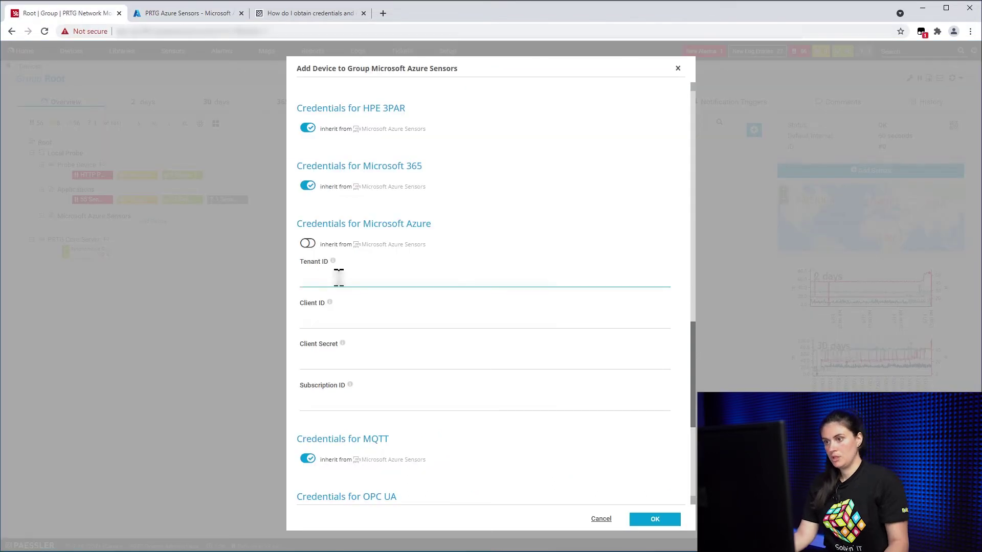
key("ctrl+v")
left_click(180, 15)
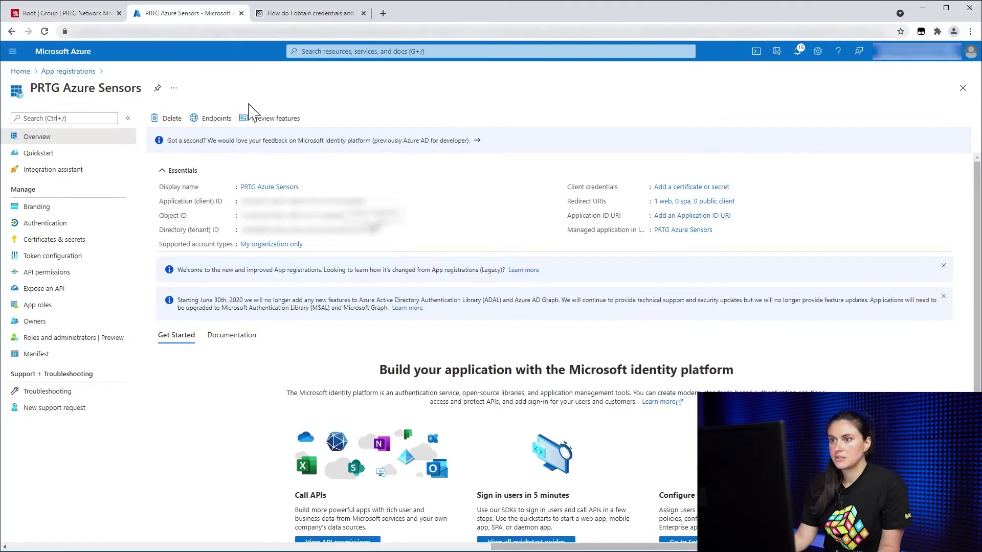
Paste the app's Application (client) ID into PRTG's Client ID field.
left_click(72, 16)
left_click(321, 317)
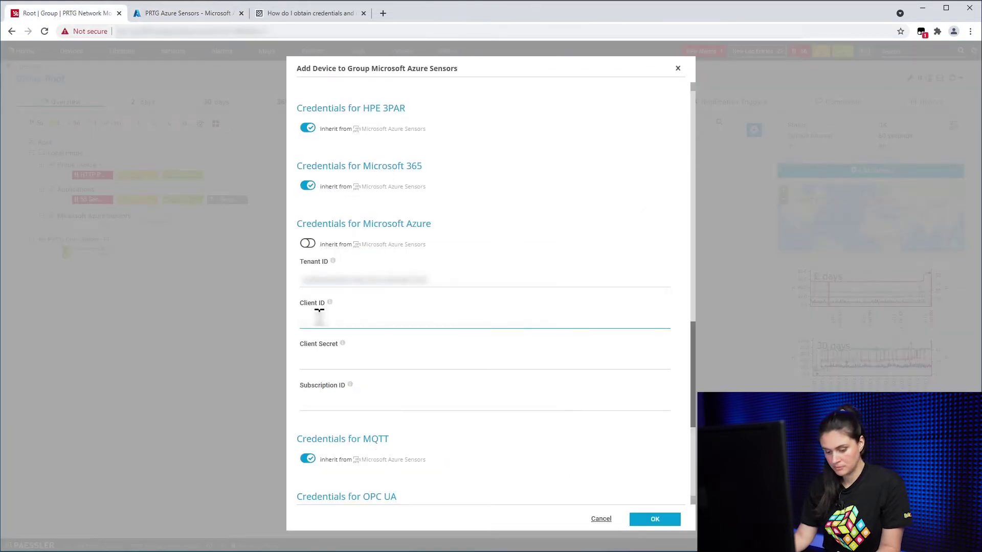
key("ctrl+v")
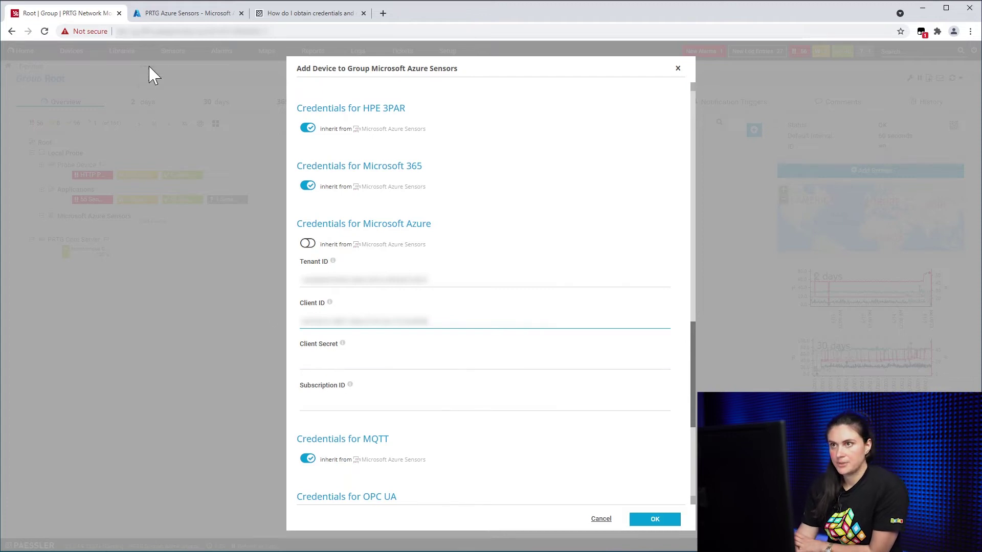
left_click(163, 14)
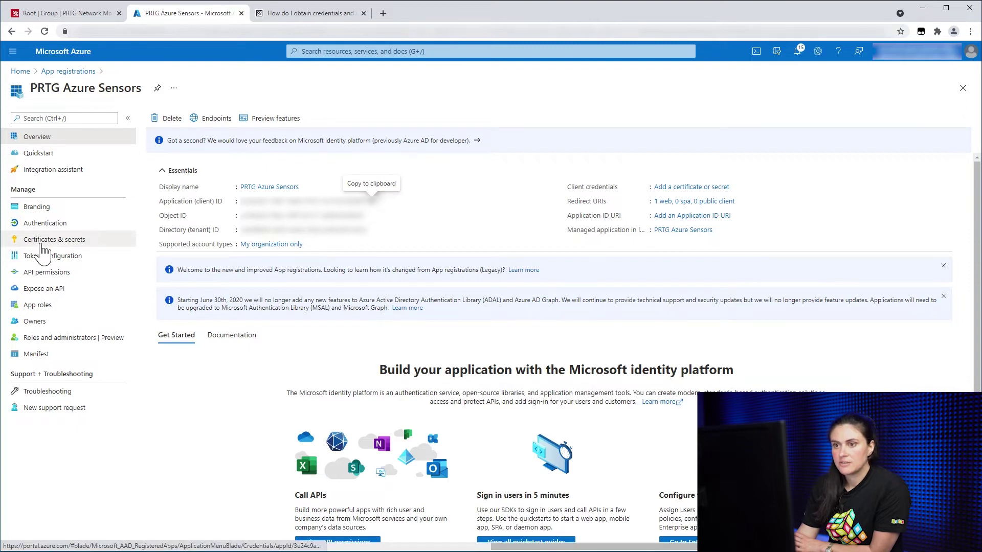
Create a client secret described 'PRTG Azure Sensors Secret' with the default 6-month expiry.
left_click(42, 244)
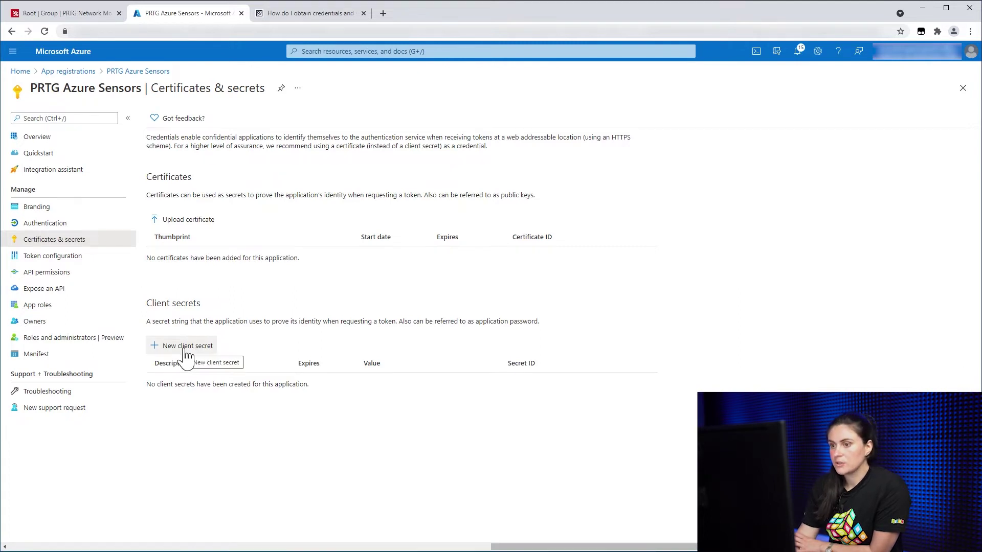
left_click(186, 346)
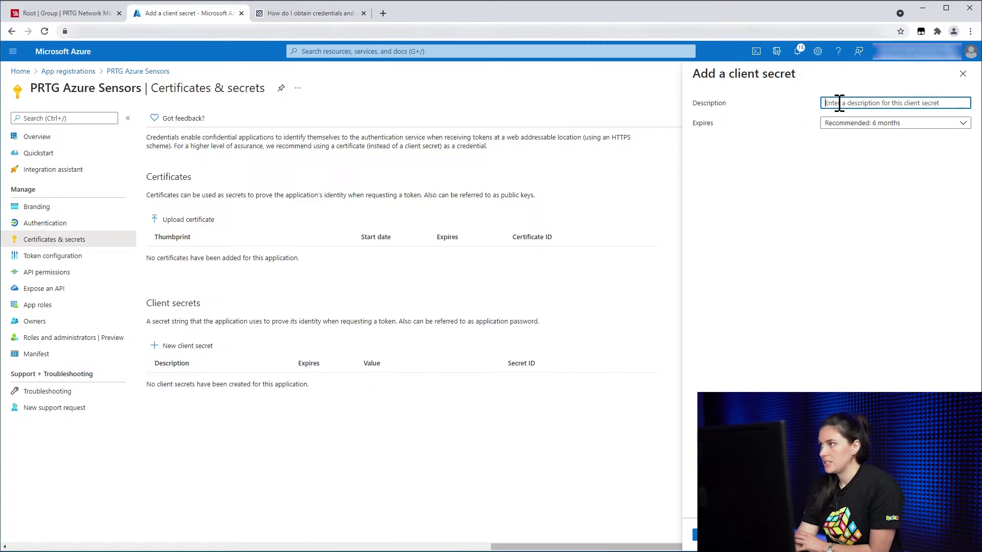
type("PRTG Azure Sensors Secret")
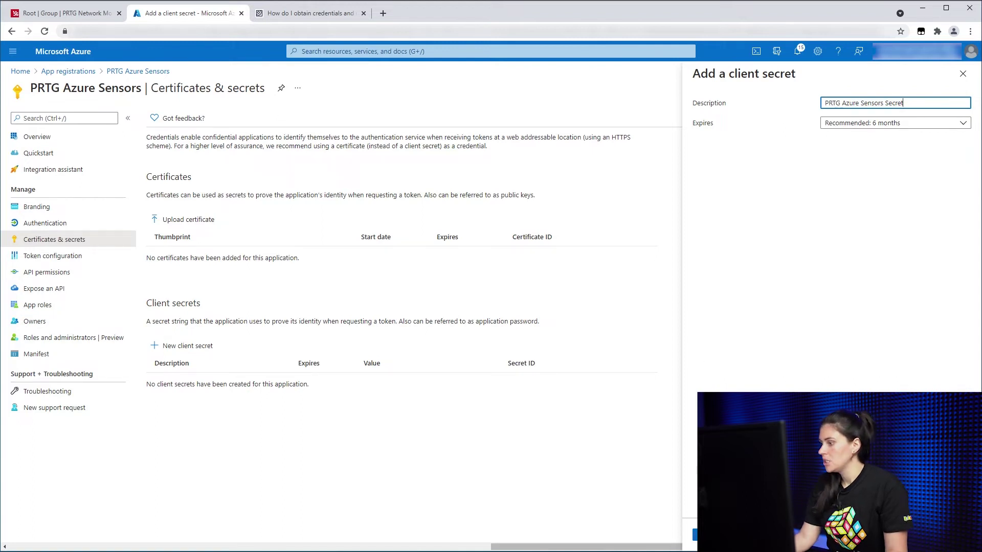
left_click(706, 535)
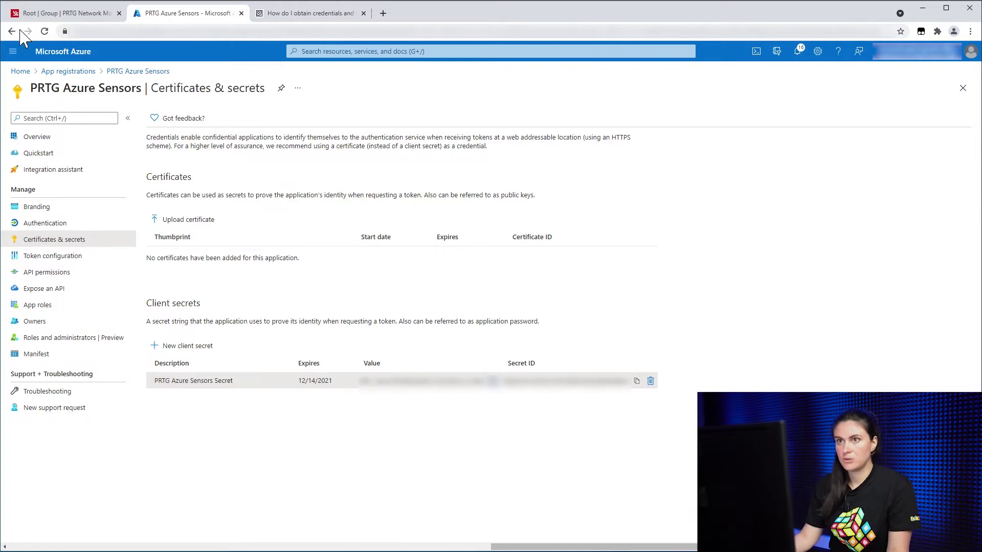
Paste the copied Azure secret into PRTG's Client Secret field.
left_click(41, 14)
left_click(316, 361)
key("ctrl+v")
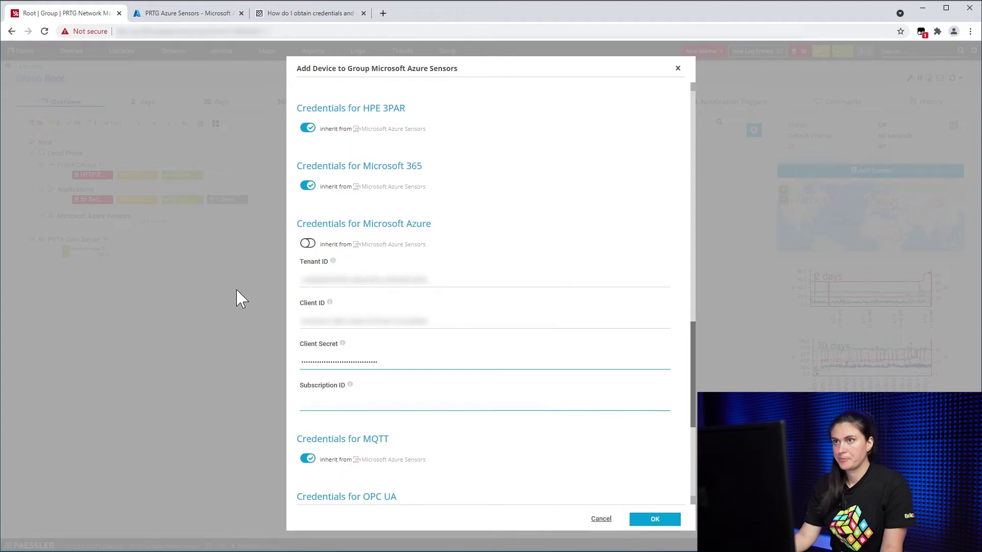
left_click(192, 15)
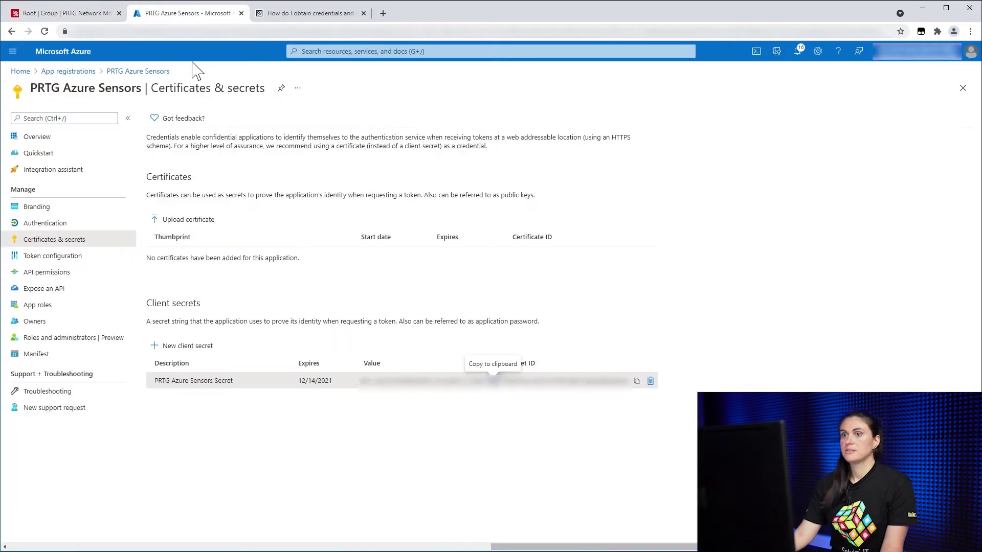
Go from Home through Subscriptions to PAYG-Dev1's Access control (IAM) page.
left_click(20, 71)
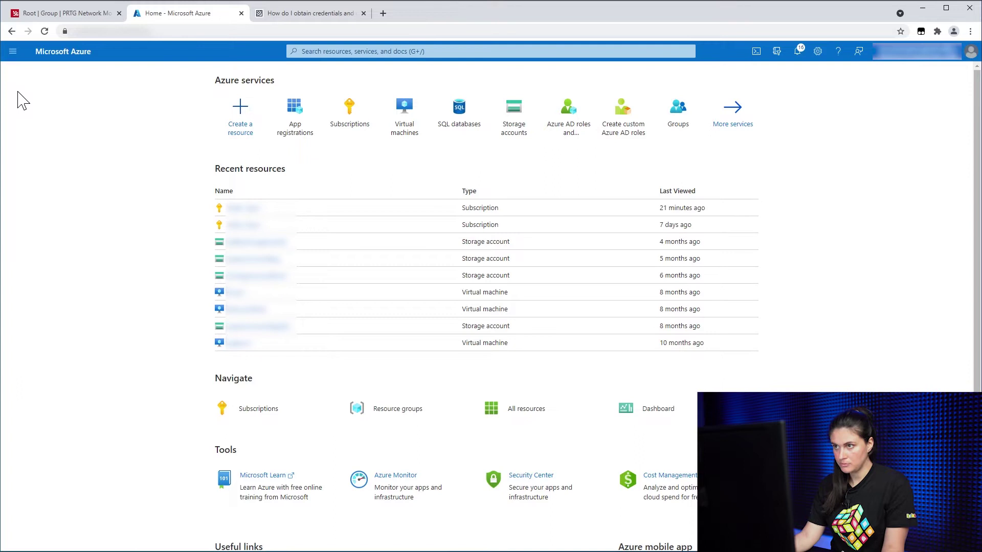
left_click(349, 114)
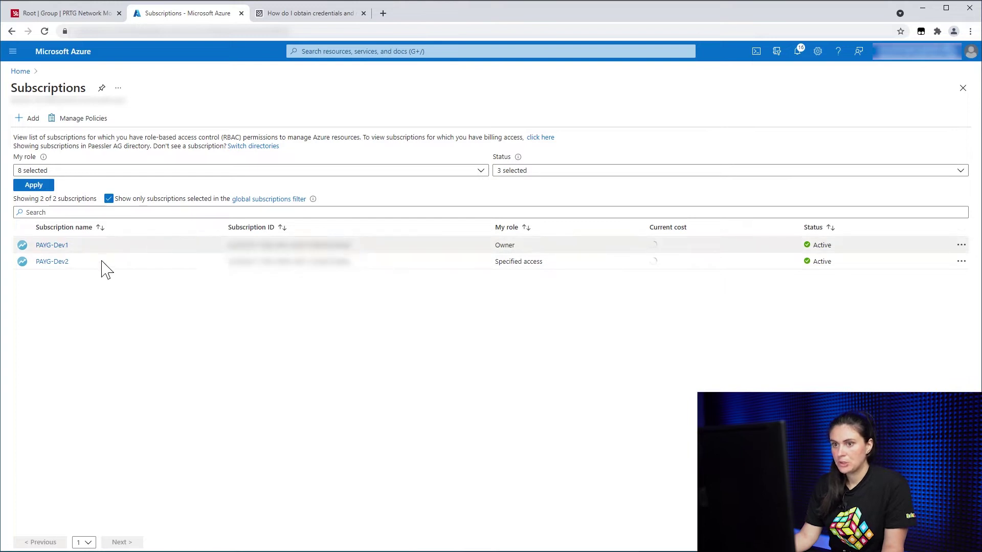
left_click(53, 245)
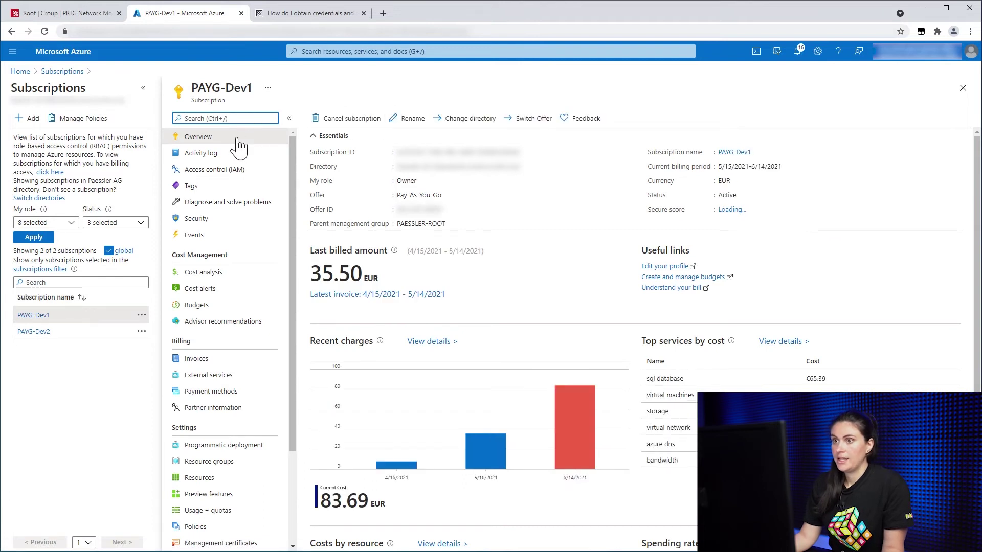
left_click(201, 172)
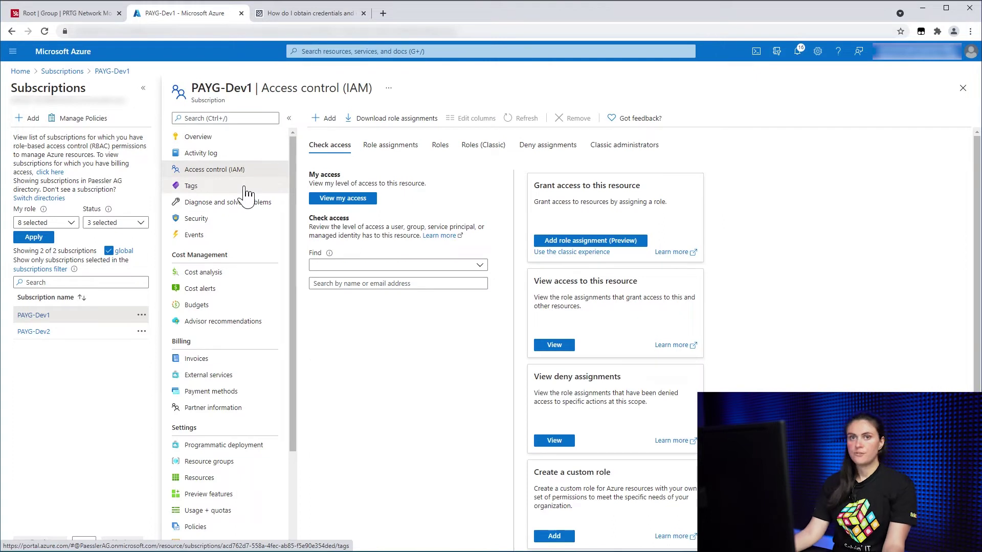
Begin a new custom role via Add custom role, then view the Paessler article.
left_click(331, 123)
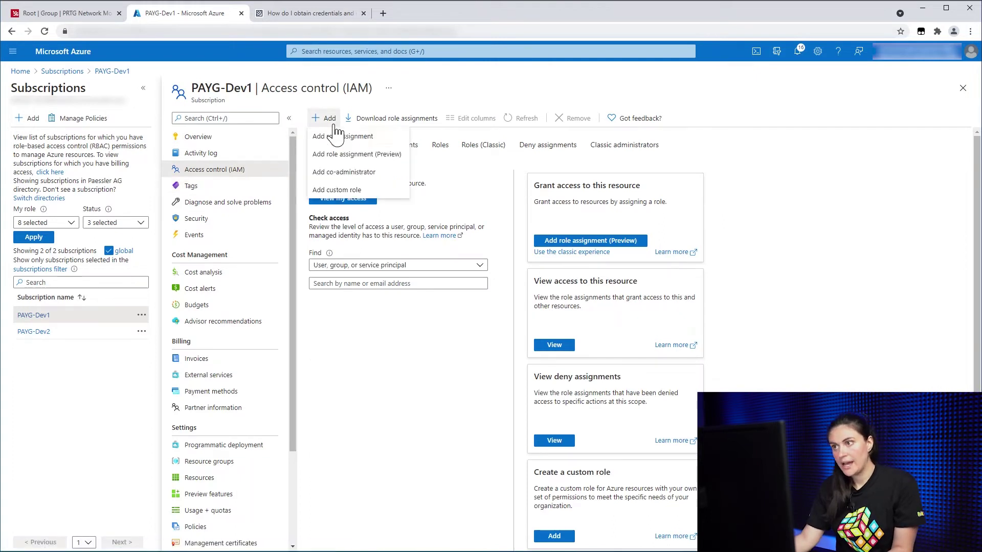
left_click(338, 189)
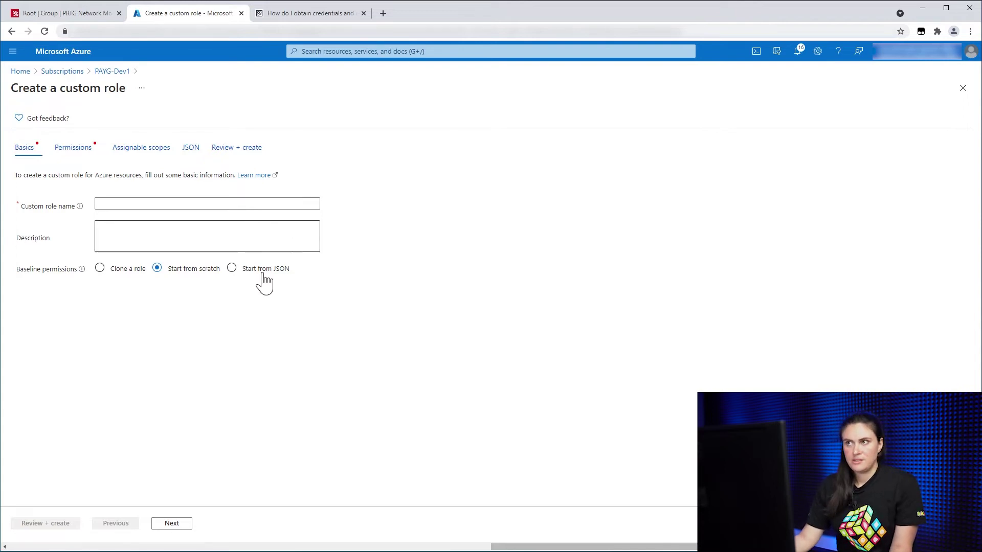
left_click(285, 14)
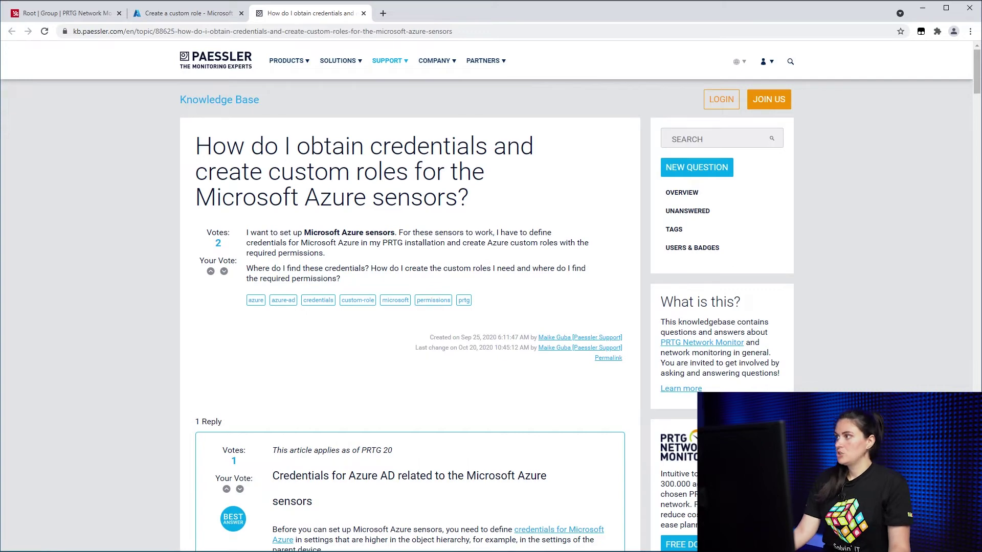
Scroll to the Storage Account sensor section and select its JSON permissions block.
left_click_drag(975, 69, 976, 537)
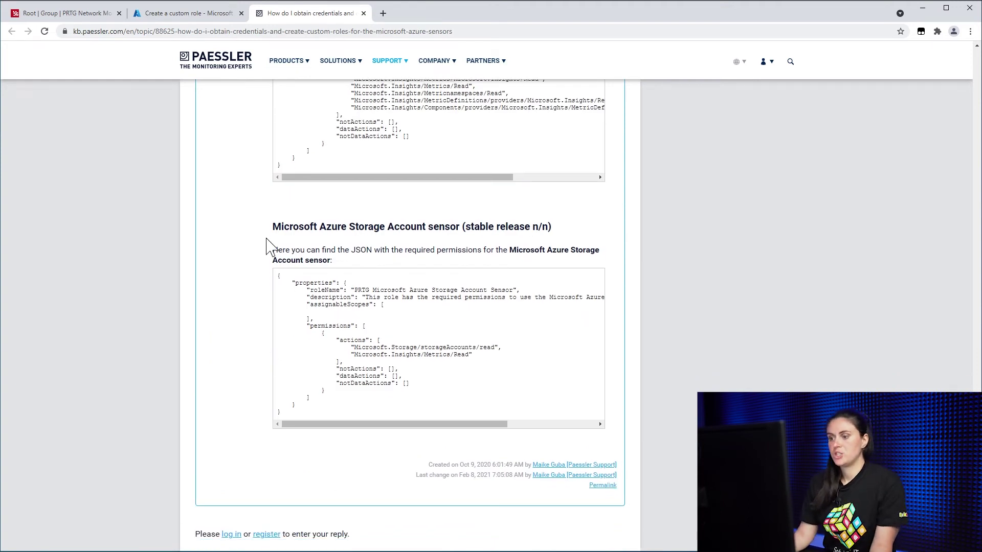
mouse_move(282, 413)
left_mouse_down()
mouse_move(270, 401)
mouse_move(257, 275)
left_mouse_up()
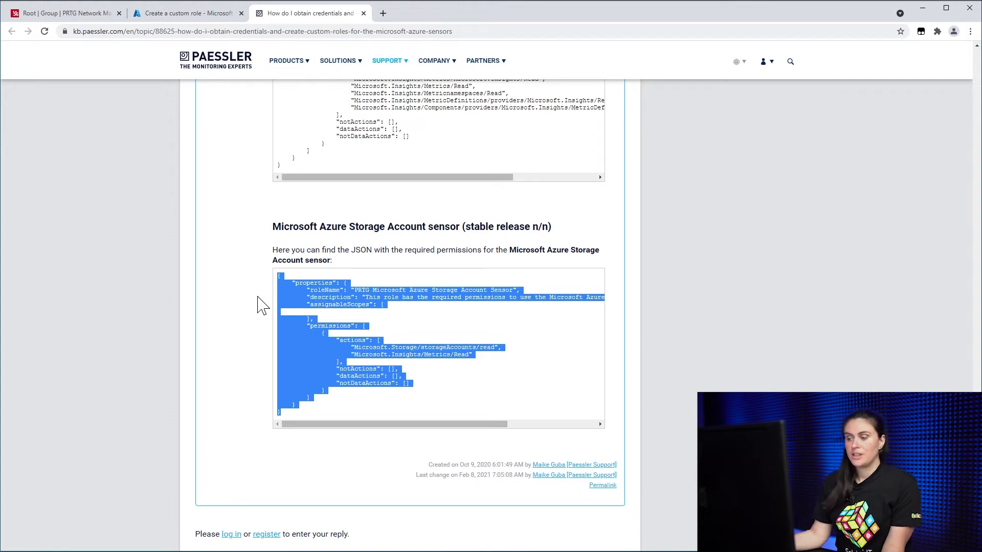
left_click(435, 369)
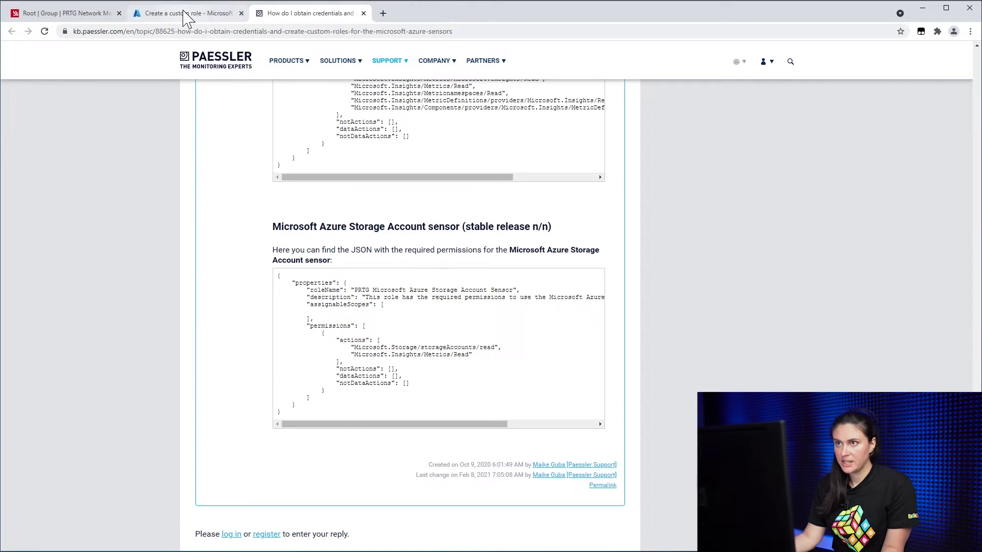
Start the custom role from JSON by uploading Microsoft Azure Storage Account.txt from the Desktop.
left_click(188, 15)
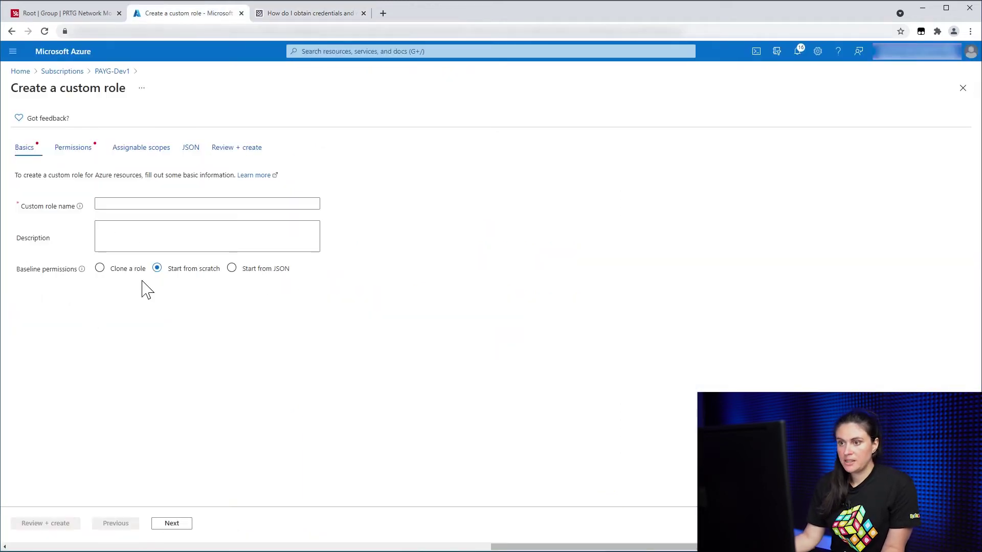
left_click(246, 280)
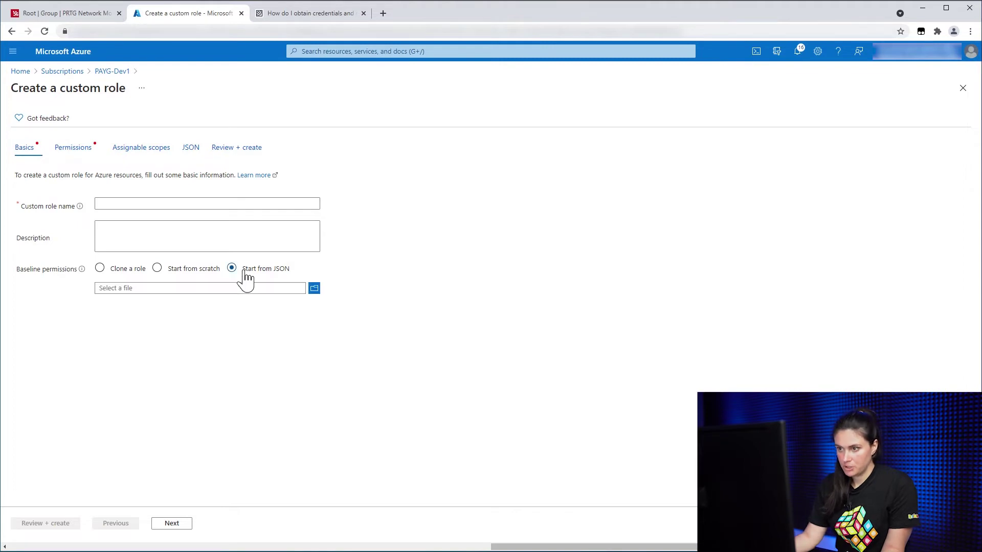
left_click(314, 289)
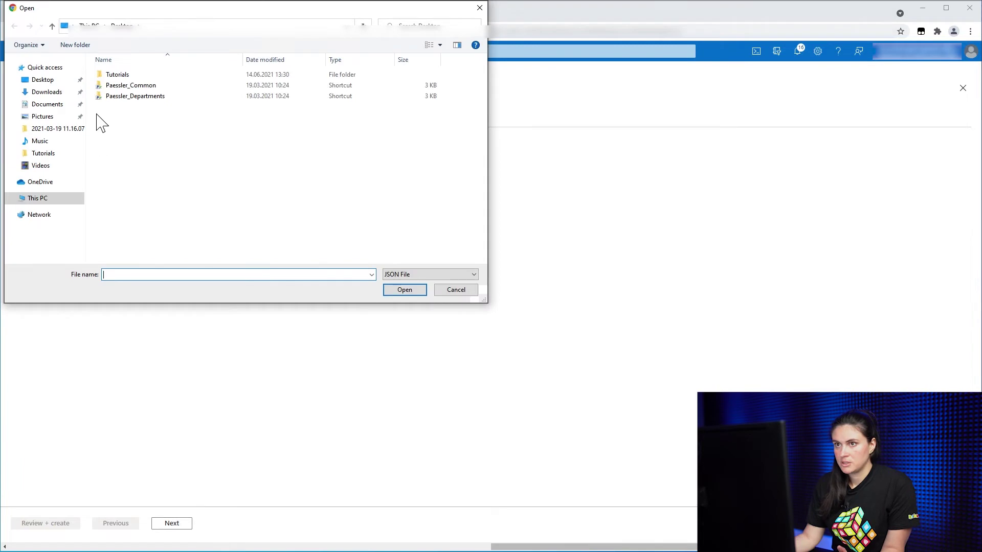
left_click(39, 81)
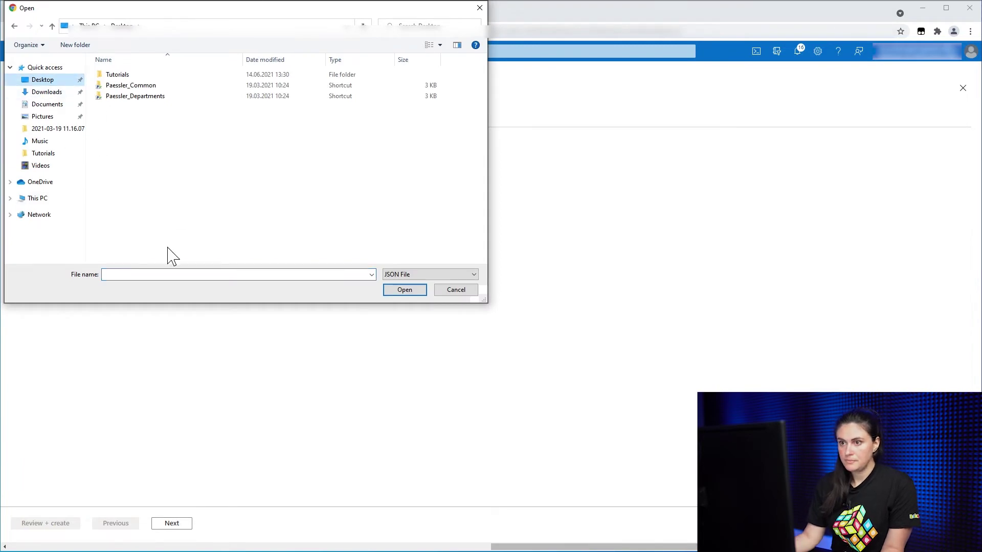
left_click(159, 275)
type("M")
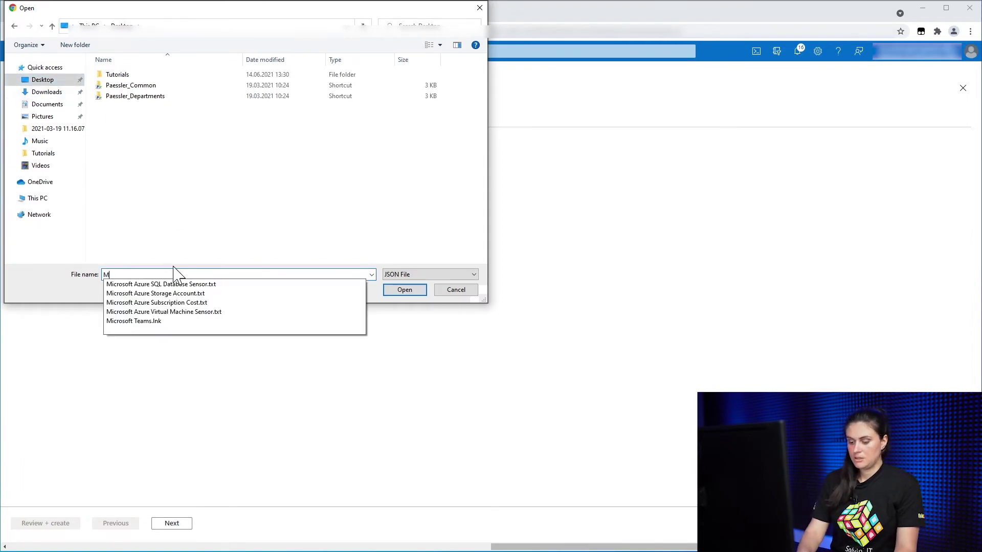
type("icr")
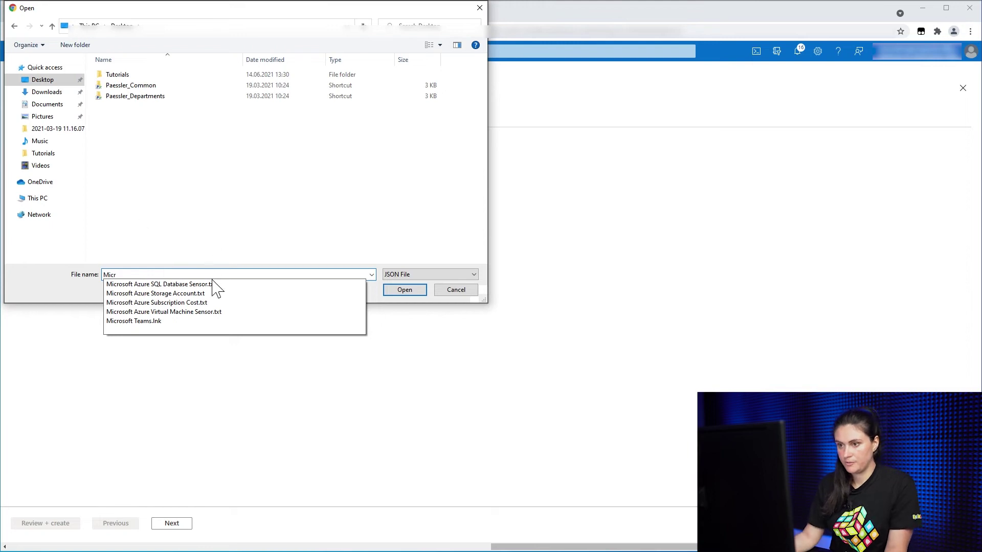
left_click(328, 293)
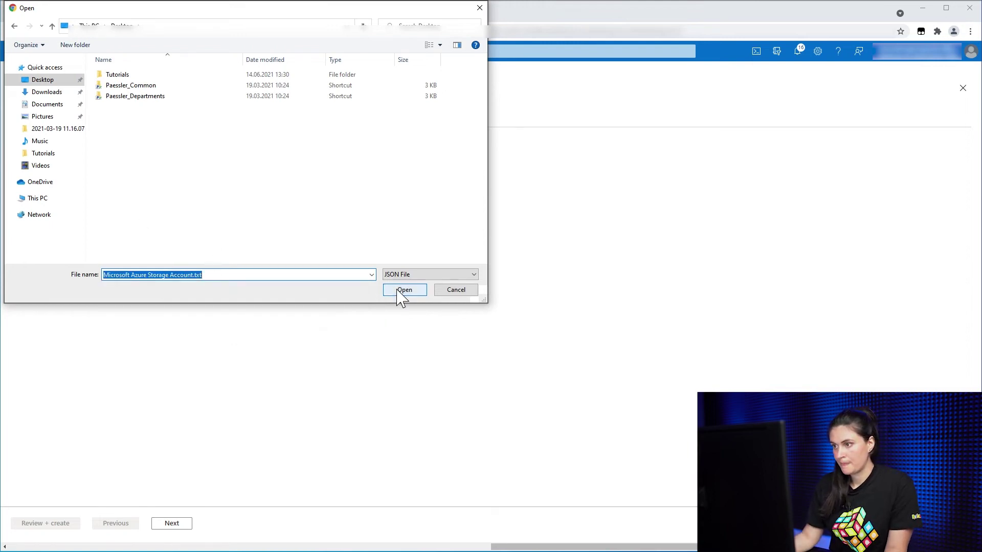
left_click(403, 290)
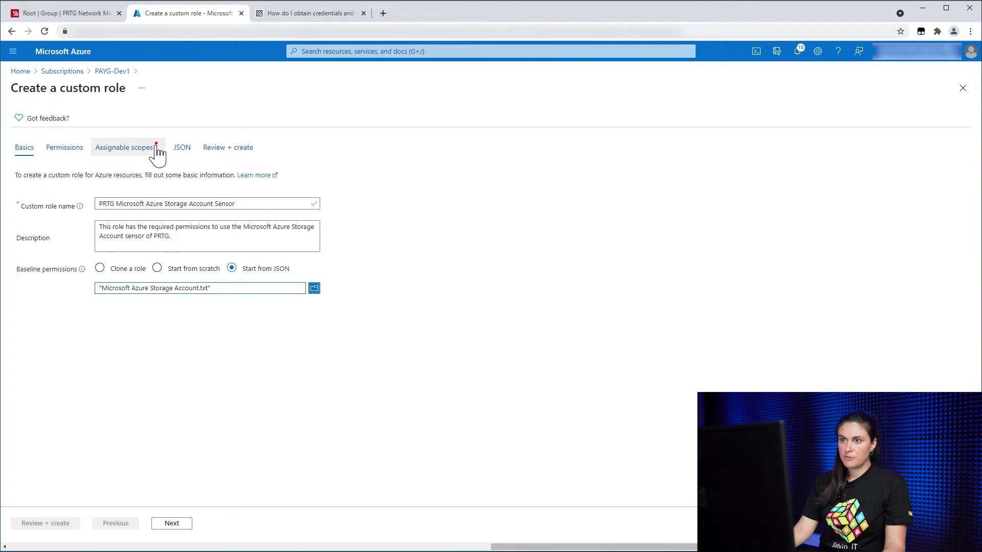
Add PAYG-Dev1 as the assignable scope, then review, create and acknowledge the custom role.
left_click(137, 148)
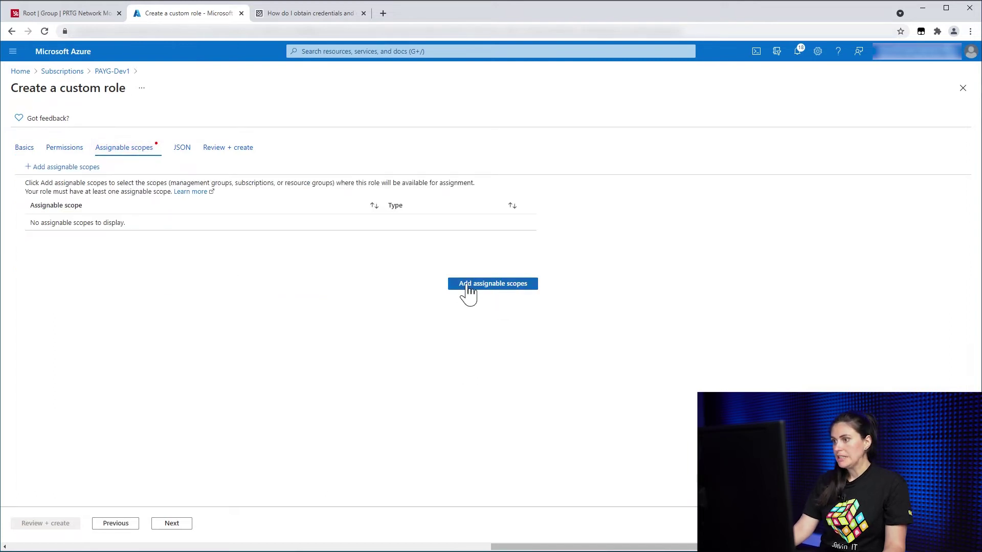
left_click(508, 285)
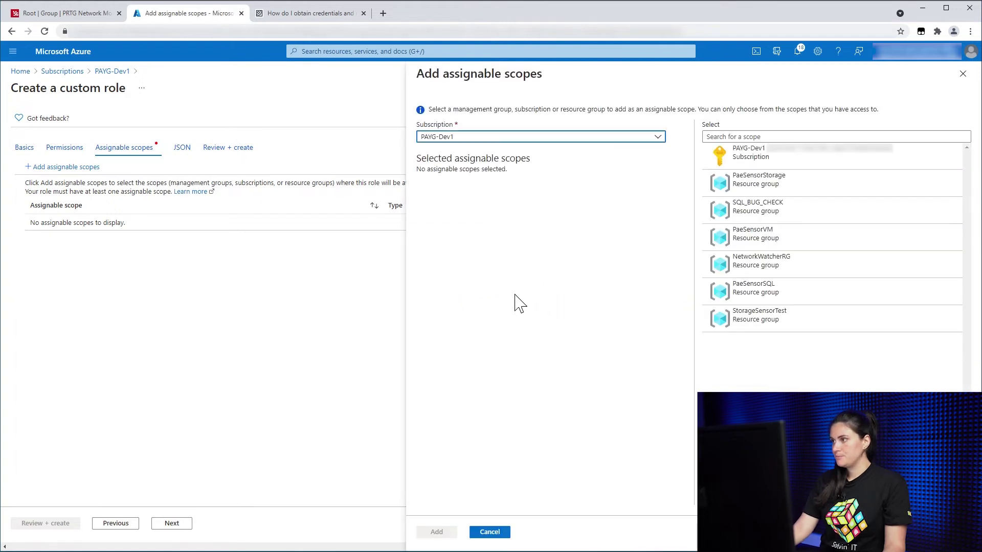
left_click(754, 163)
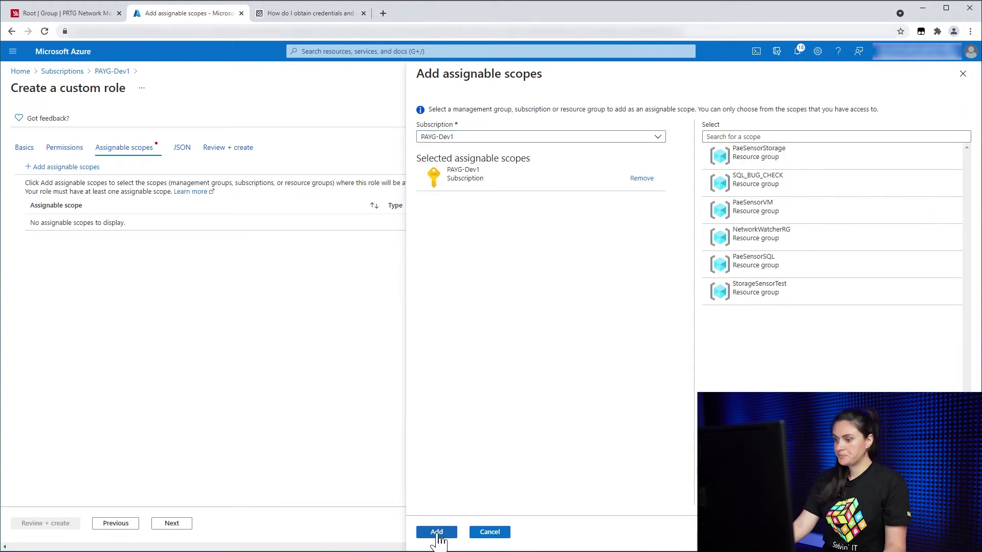
left_click(437, 533)
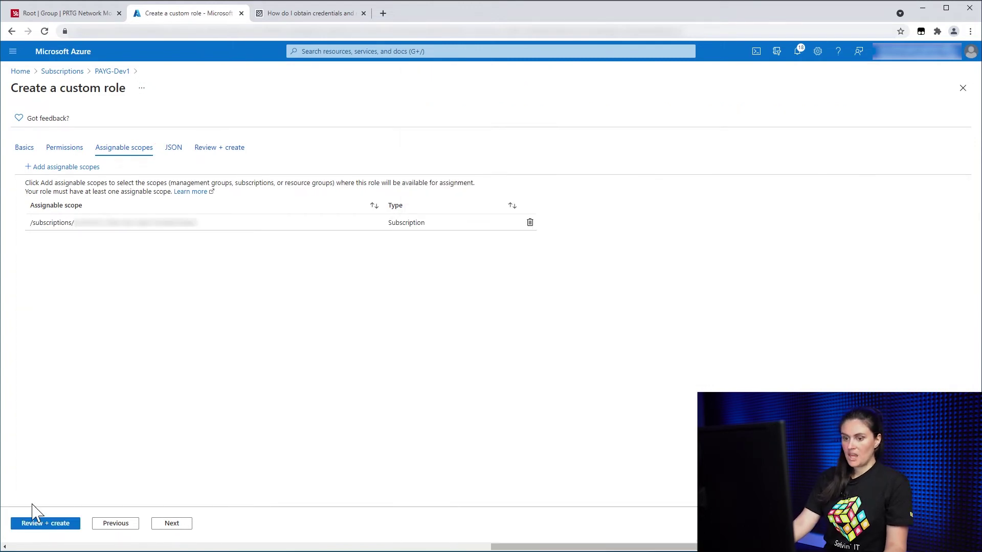
left_click(43, 526)
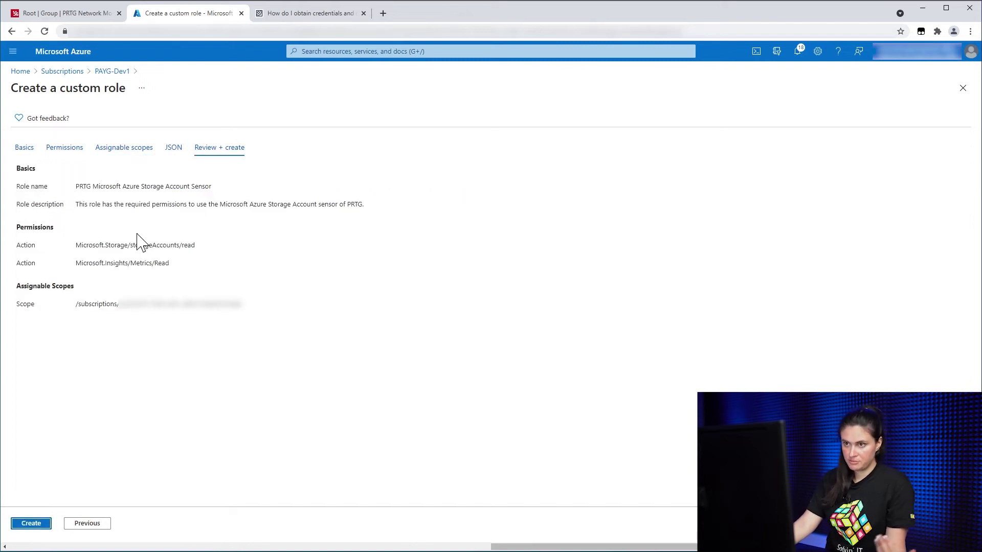
left_click(31, 523)
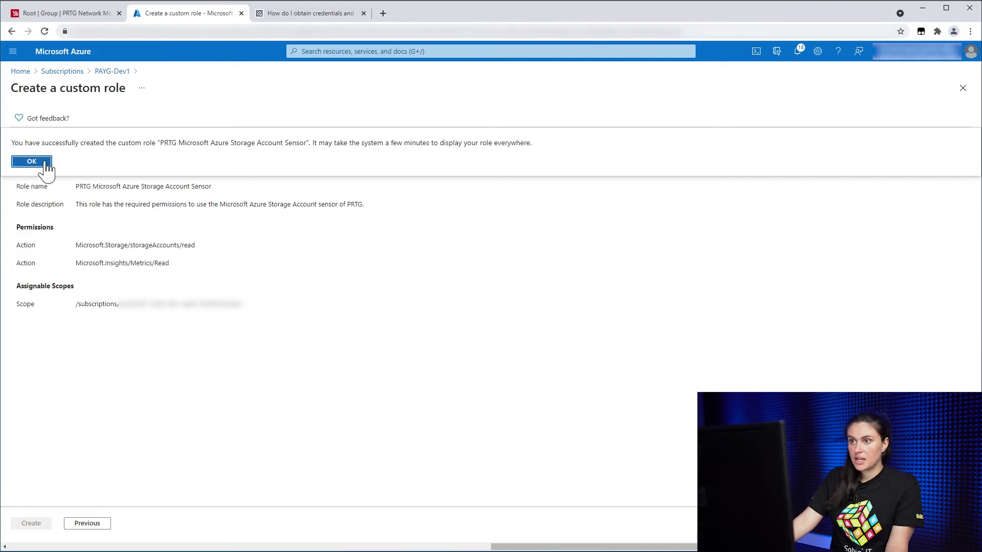
left_click(31, 161)
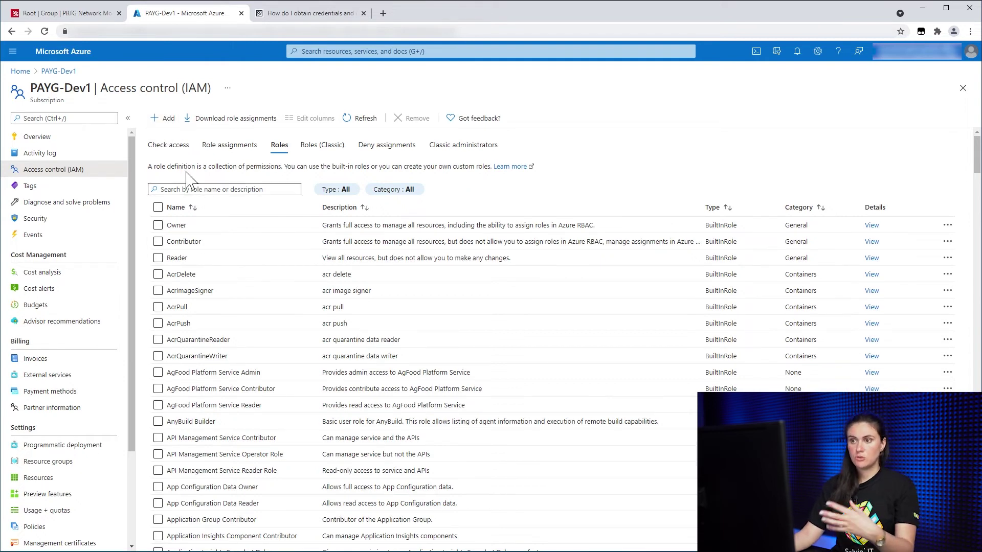
Assign the PRTG Microsoft Azure Storage Account Sensor role to PRTG Azure Sensors and save.
left_click(173, 118)
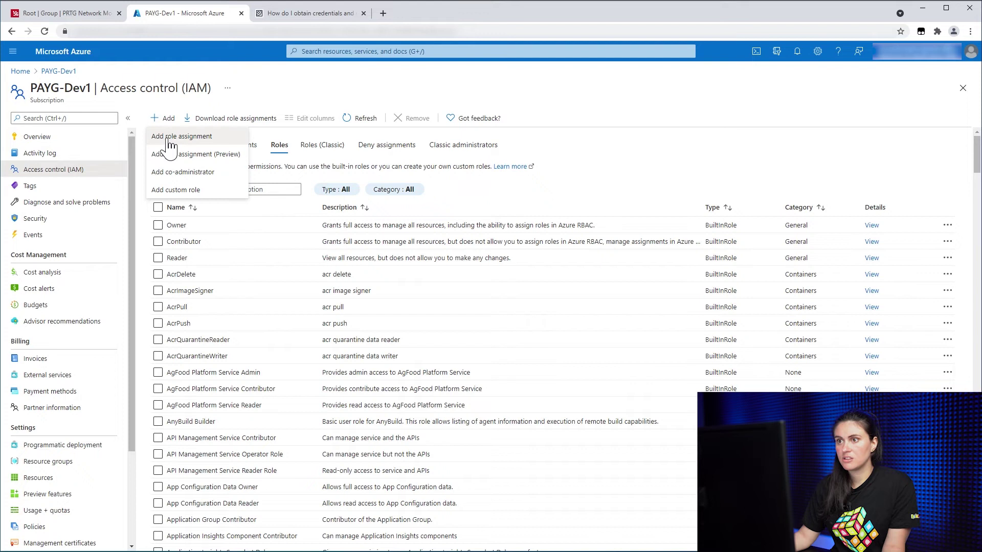
left_click(169, 137)
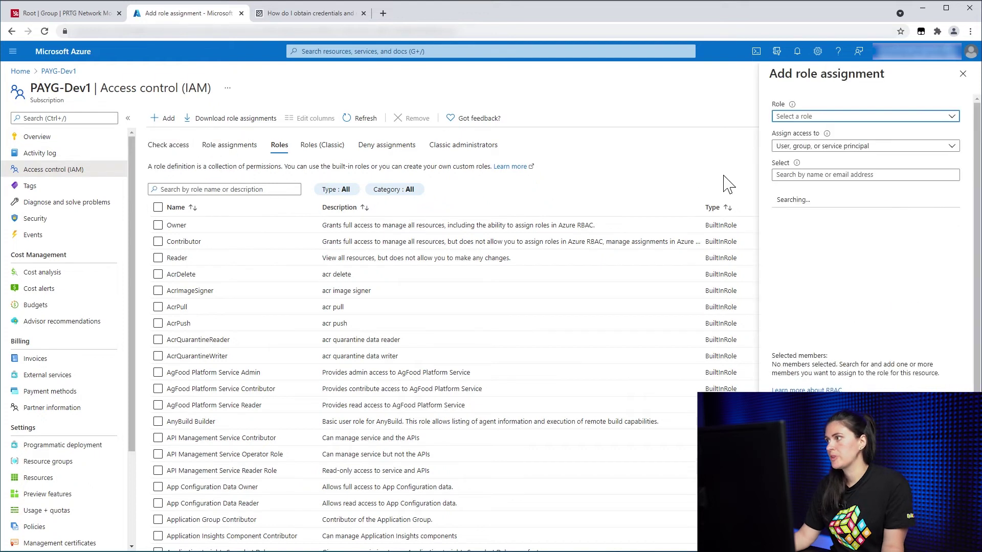
left_click(869, 121)
type("PRTG Microsoft Azure Storage Account Sensor")
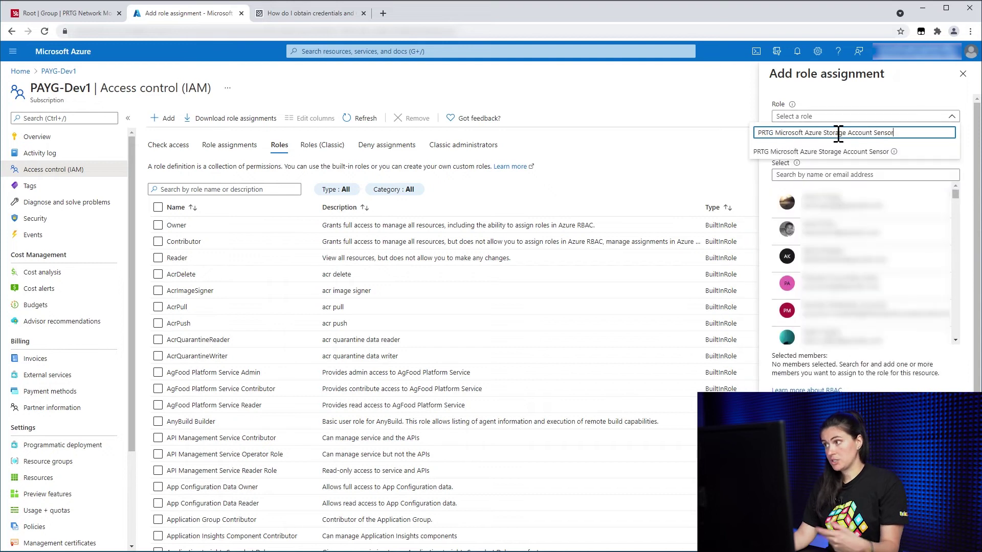
left_click(841, 159)
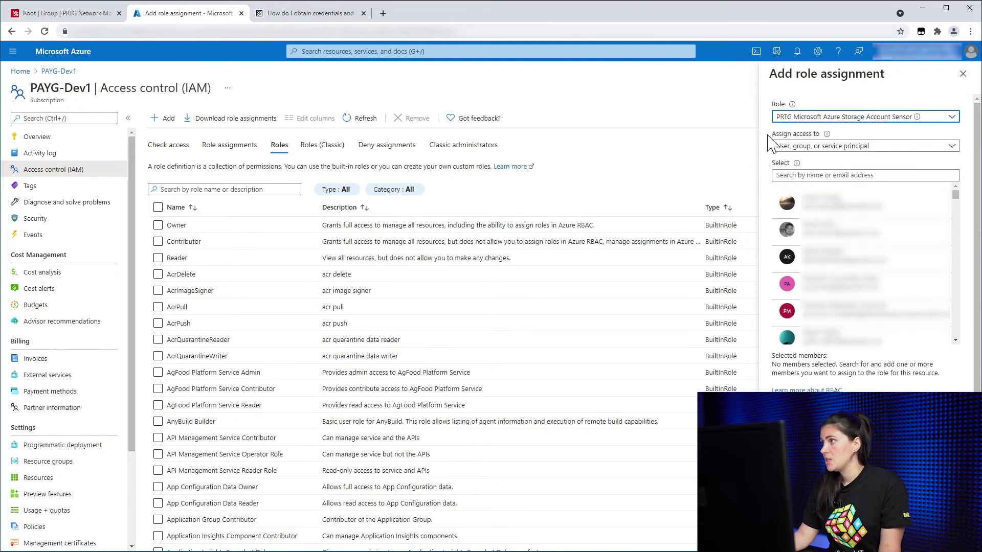
left_click(801, 174)
type("PRTG Azure Sensors")
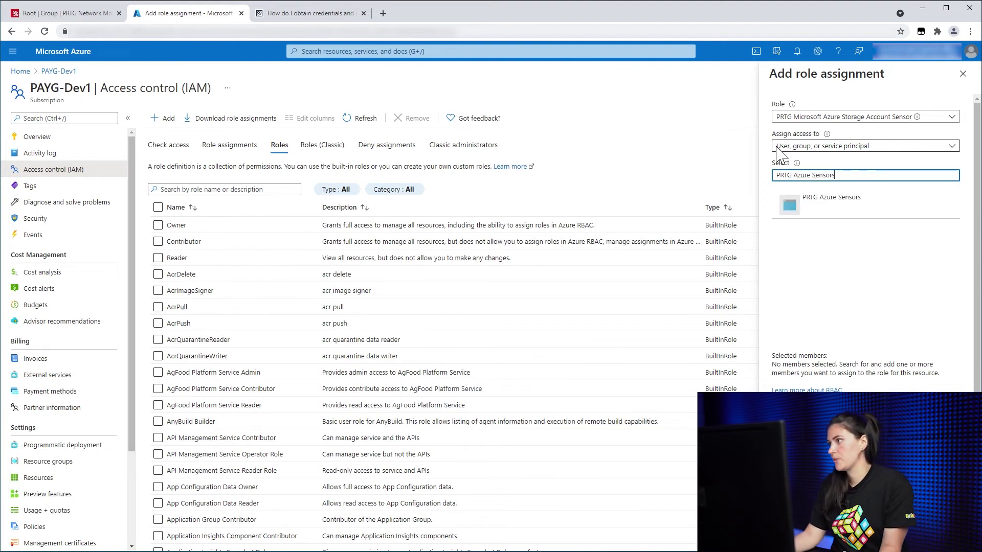
left_click(808, 204)
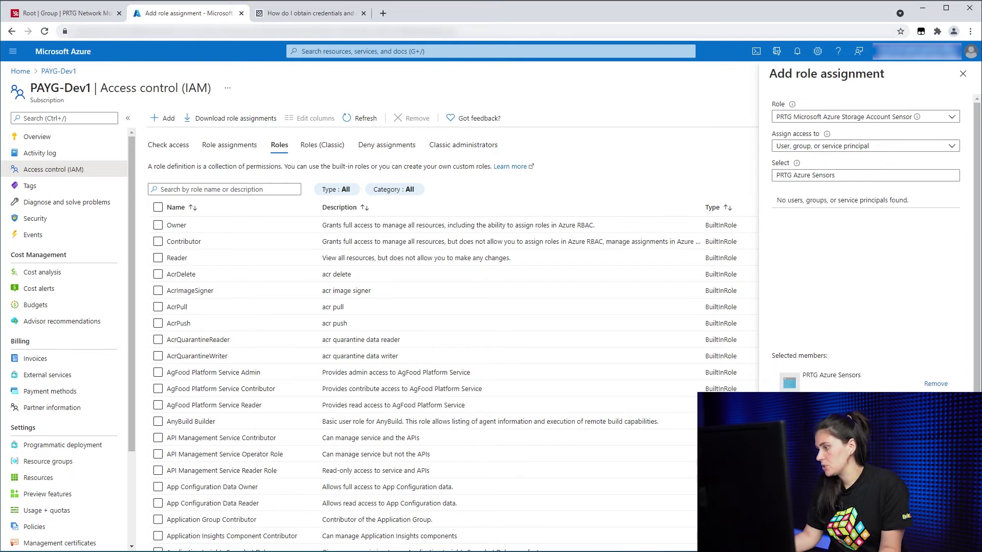
left_click(785, 536)
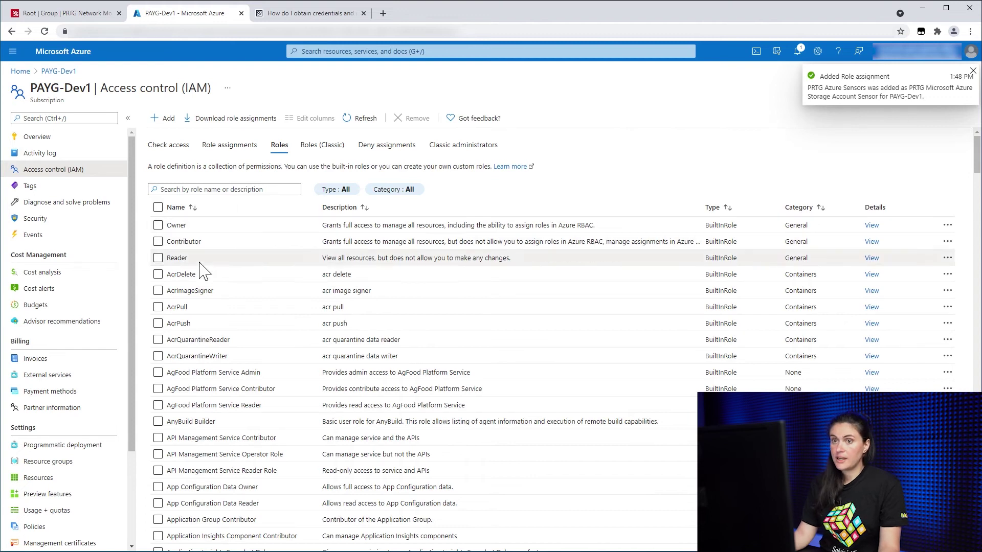
Copy the PAYG-Dev1 subscription ID for PRTG's empty Subscription ID field.
left_click(44, 138)
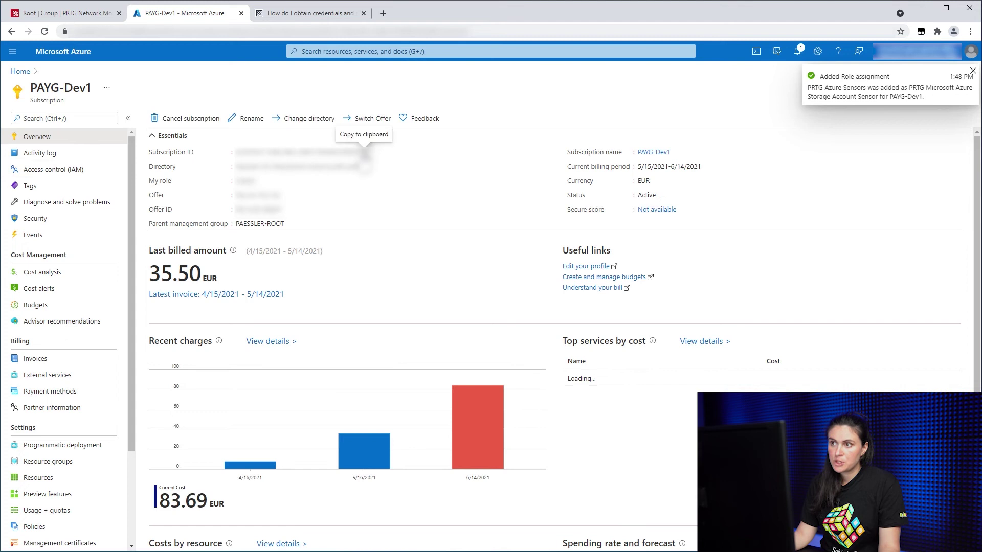
left_click(366, 152)
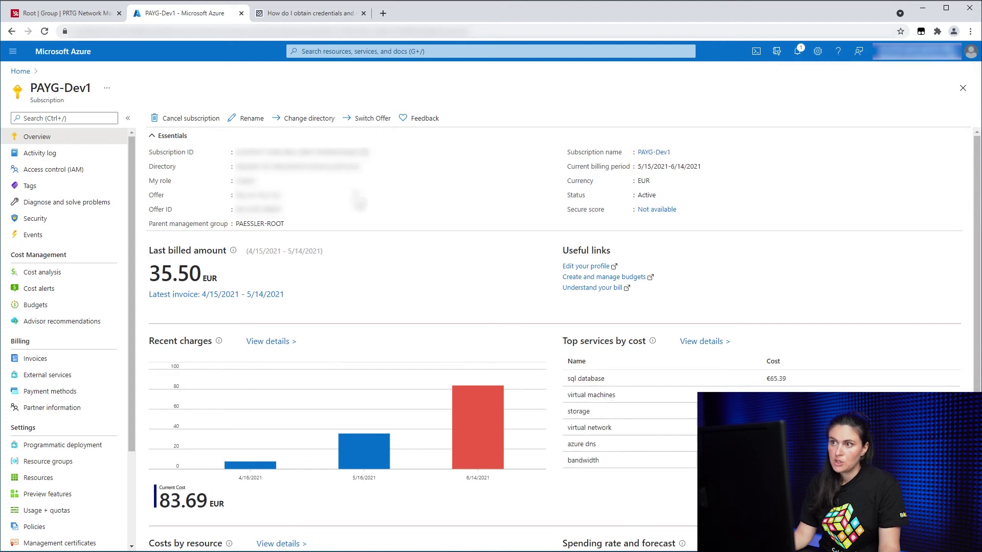
left_click(77, 13)
left_click(304, 400)
Paste the subscription ID and confirm the Add Device dialog.
key("ctrl+v")
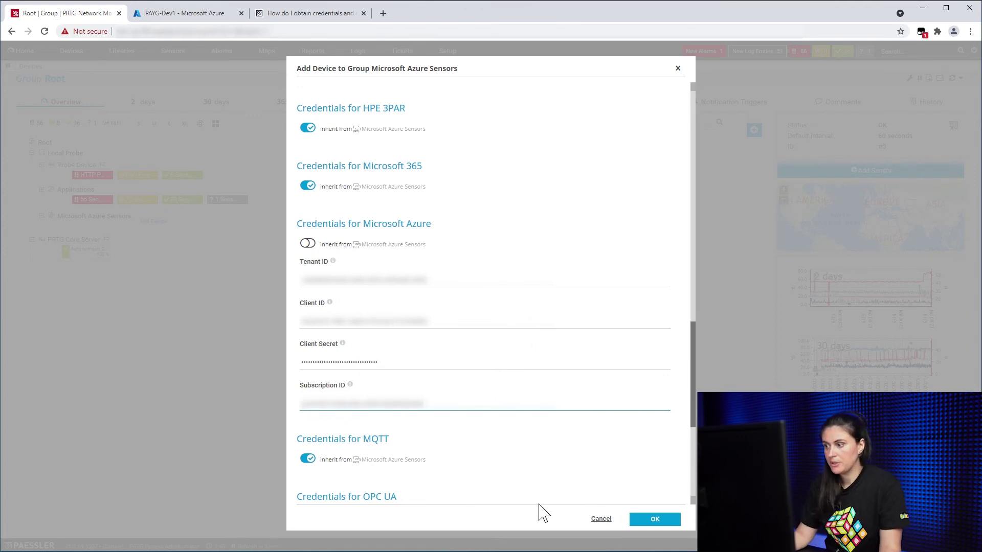
left_click(658, 522)
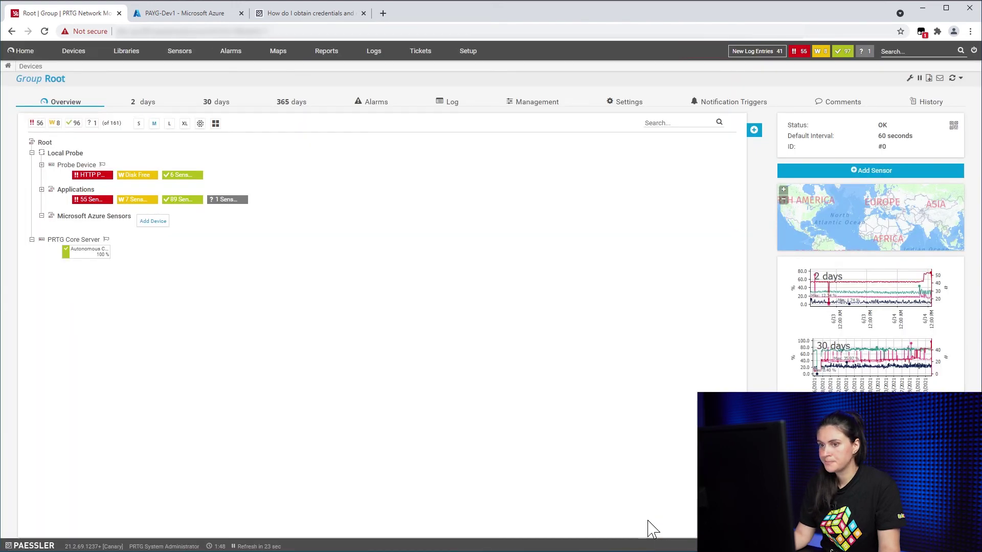
Add a sensor to Azure Storage Account, searching 'ASt' and choosing Microsoft Azure Storage Account.
left_click(99, 238)
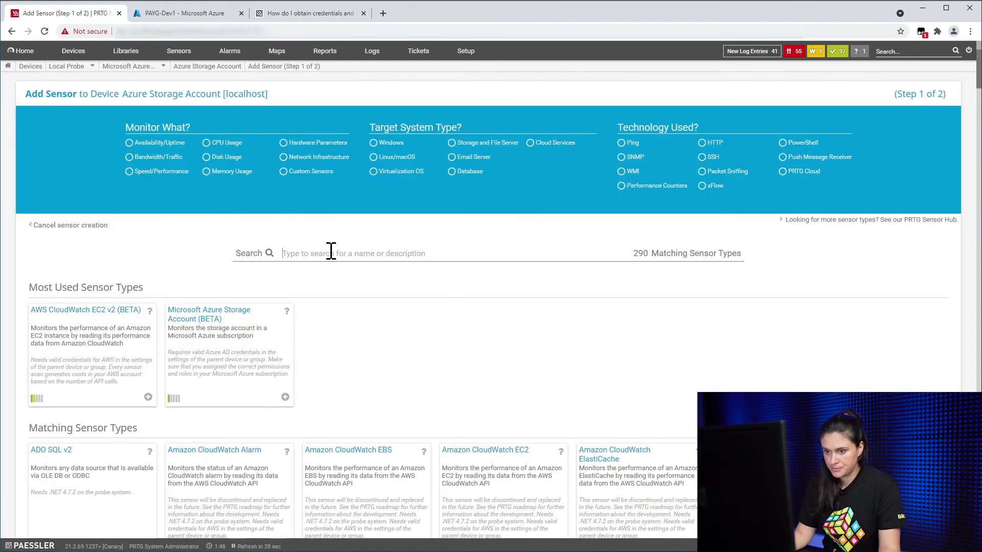
type("Azure")
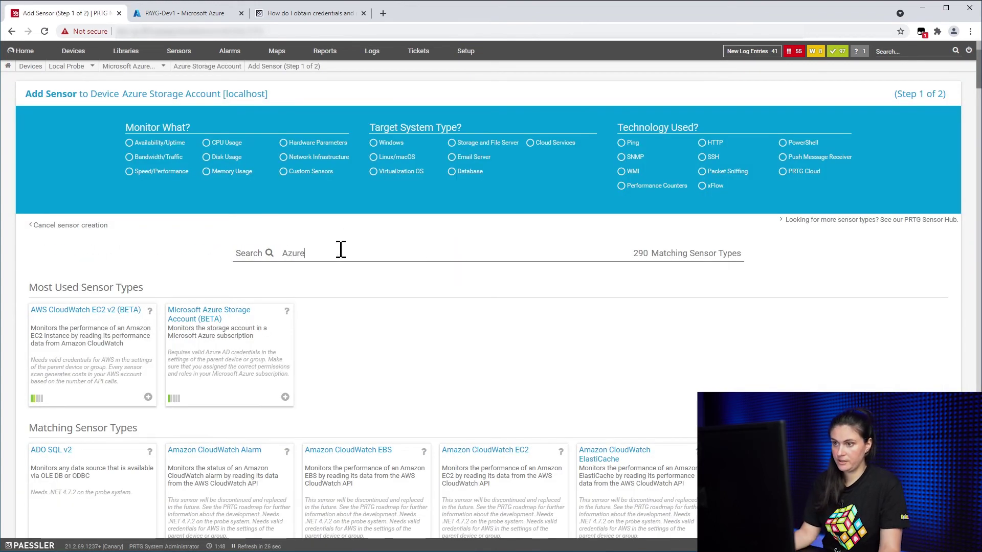
type(" Sto")
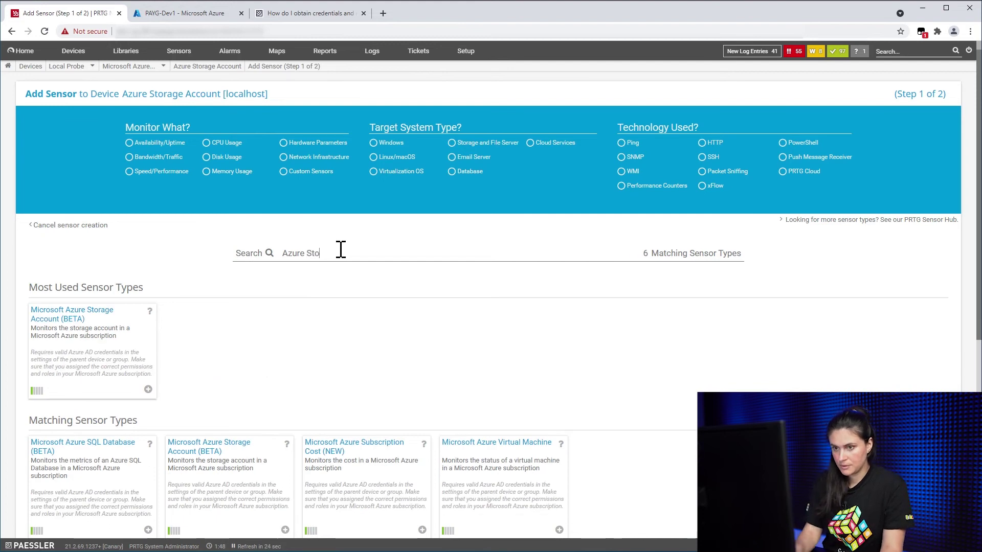
left_click(67, 339)
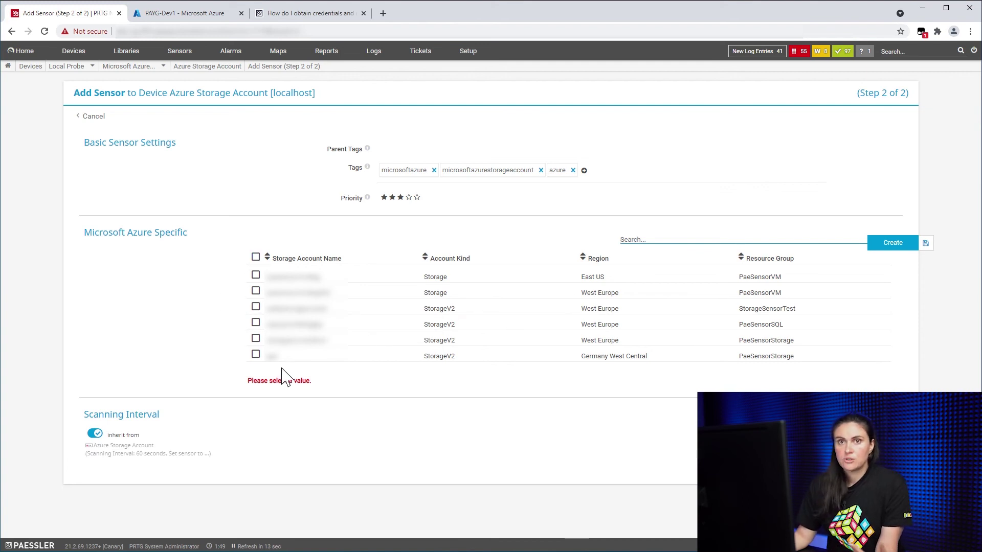
Create sensors for all six storage accounts, then open and refresh the gau sensor.
left_click(255, 257)
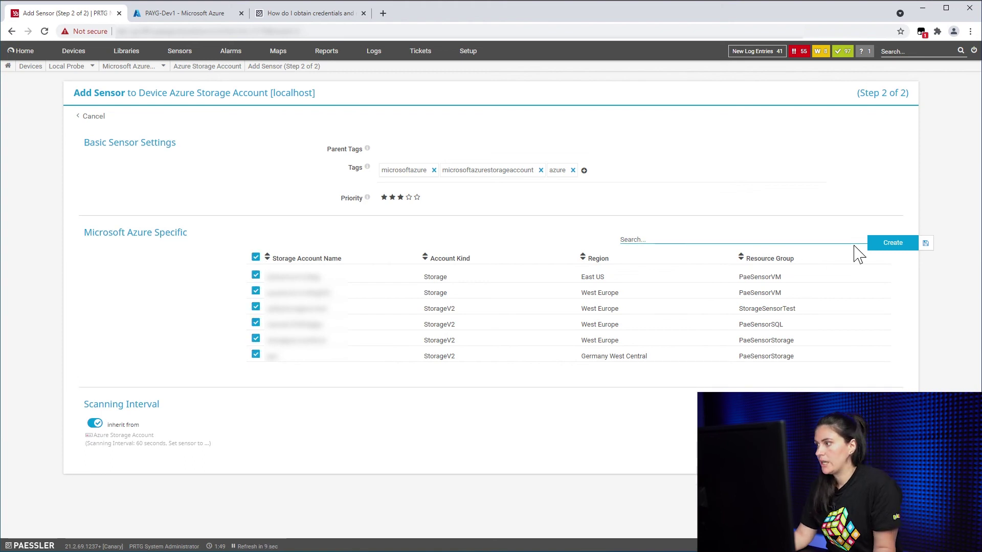
left_click(880, 244)
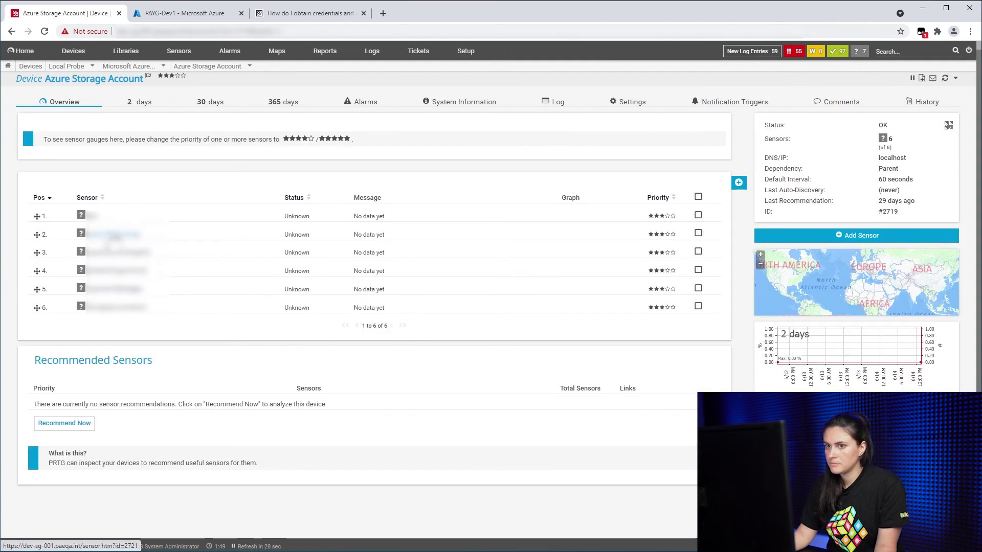
left_click(93, 216)
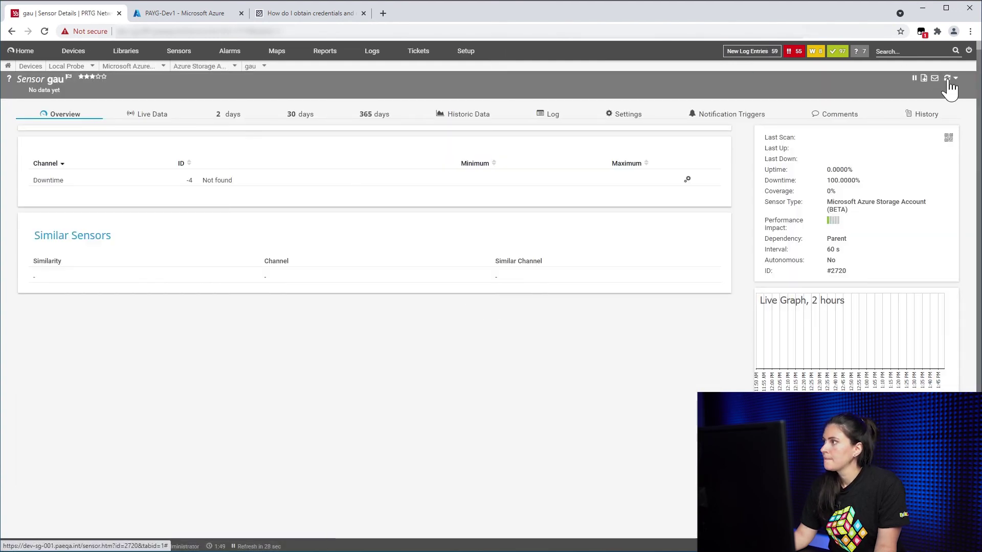
left_click(947, 79)
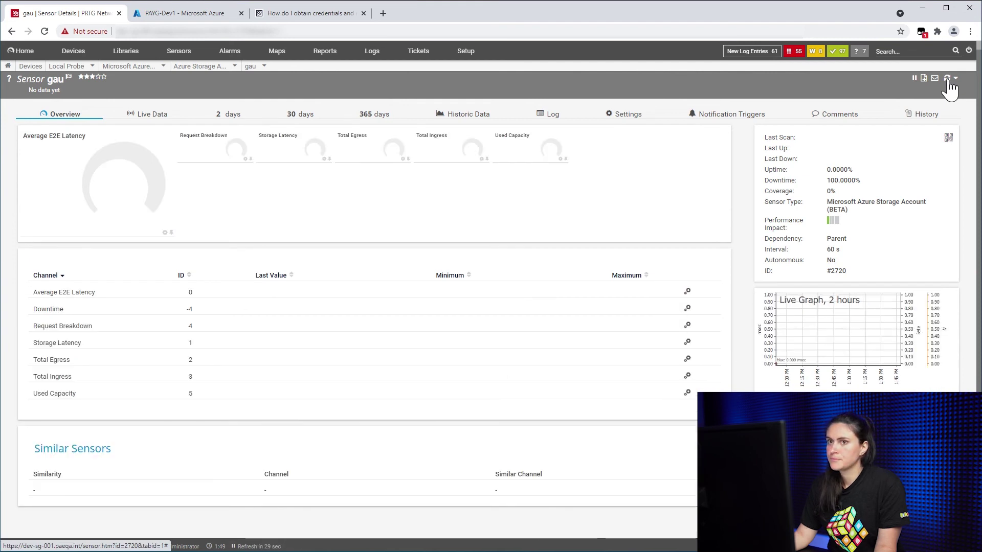